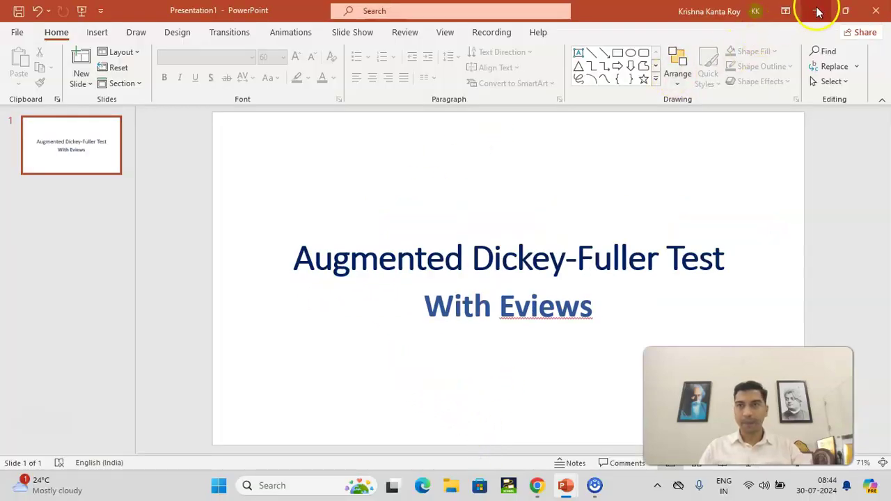
- Search Google in Chrome for 'tata motors historical share price yahoo finance'
{"action": "left_click", "coordinate": [818, 8]}
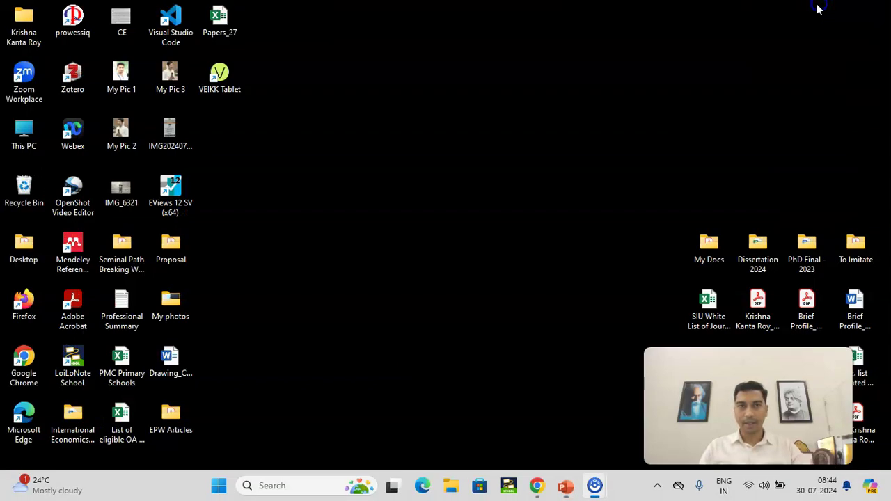
{"action": "left_click", "coordinate": [537, 485]}
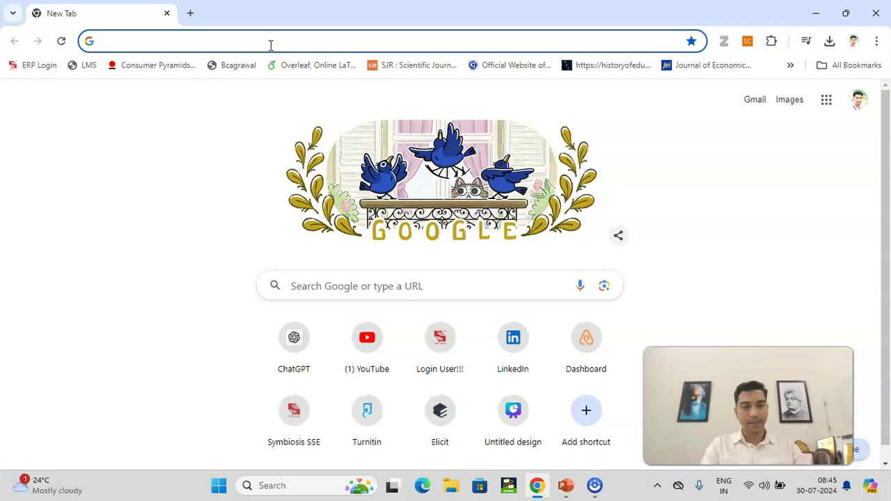
{"action": "type", "text": "tata m"}
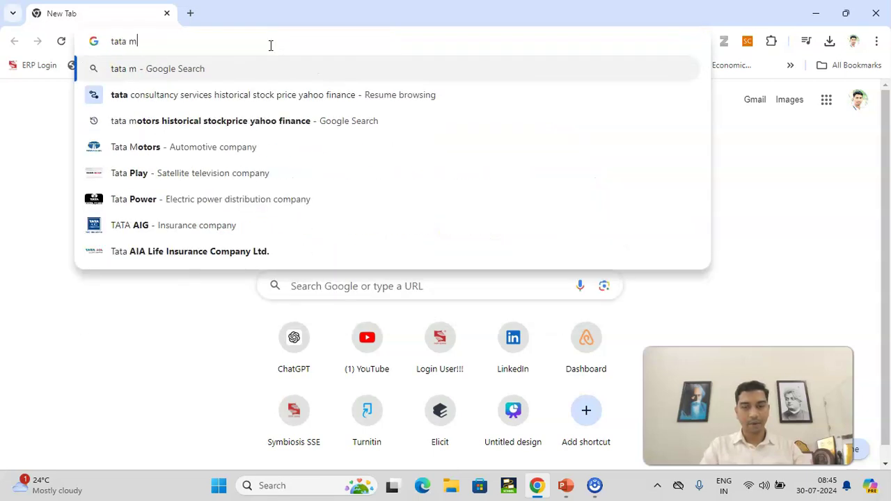
{"action": "type", "text": "otrs"}
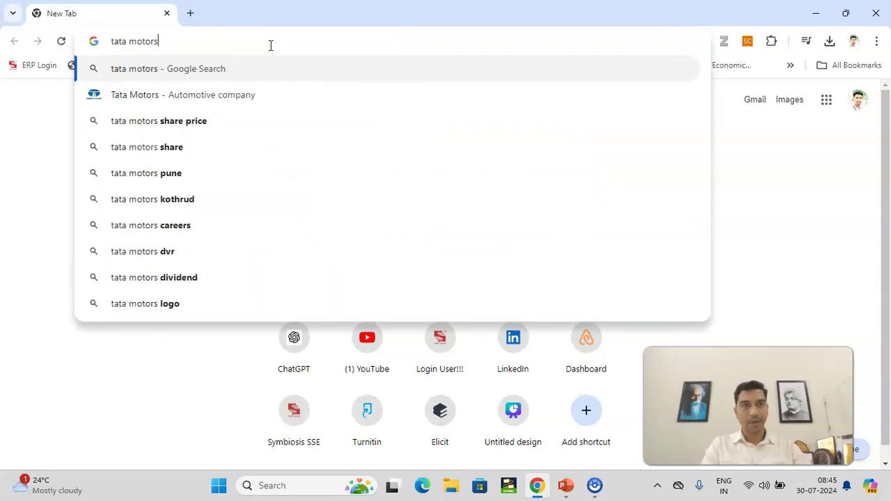
{"action": "type", "text": " his"}
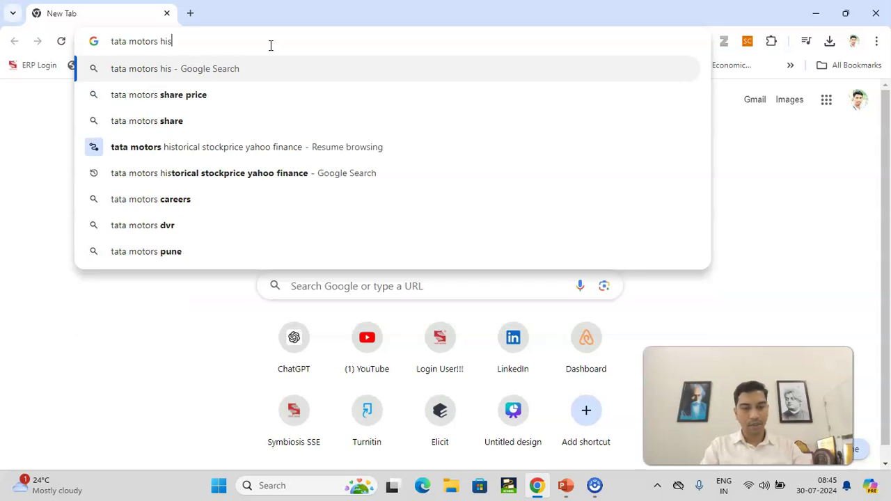
{"action": "type", "text": "torical "}
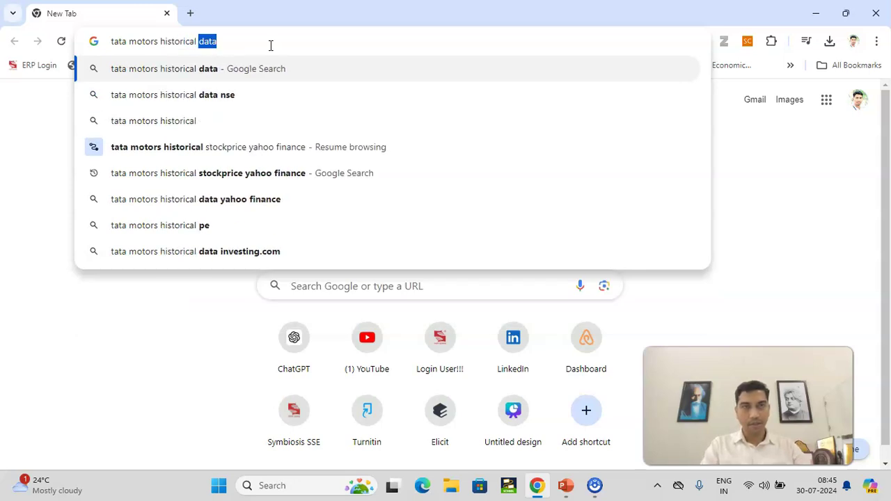
{"action": "type", "text": "share "}
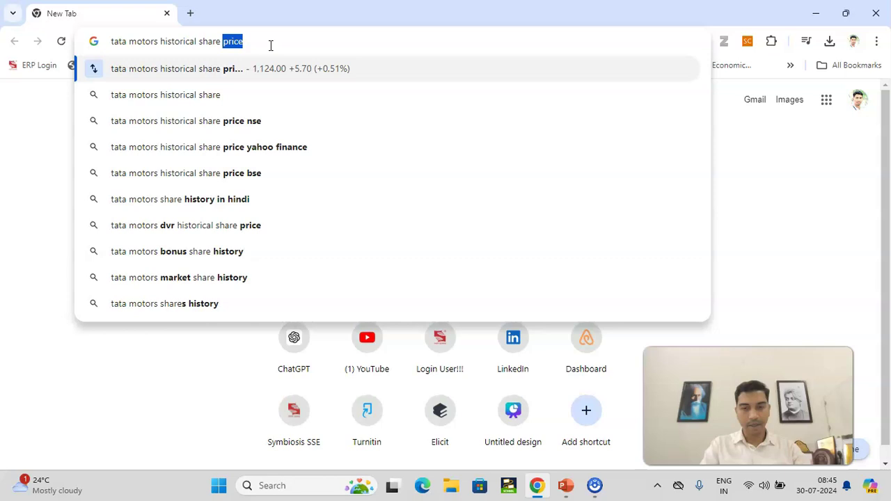
{"action": "type", "text": "price "}
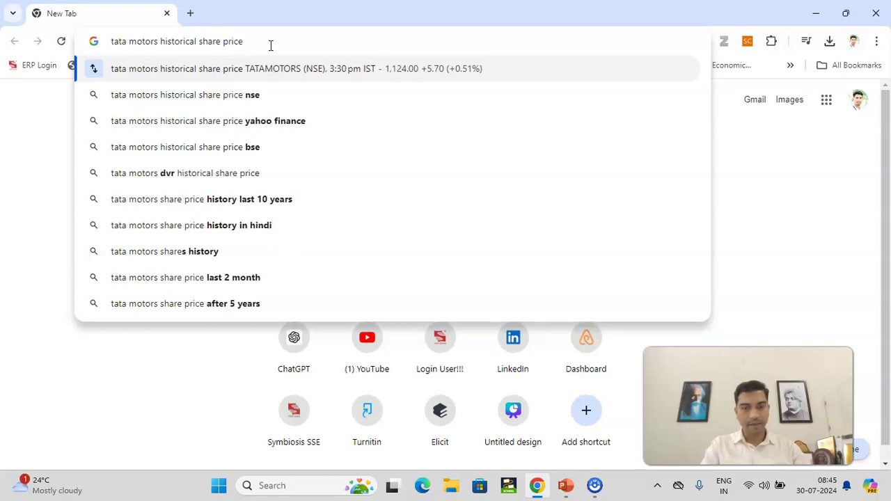
{"action": "type", "text": "ya"}
{"action": "key", "text": "Return"}
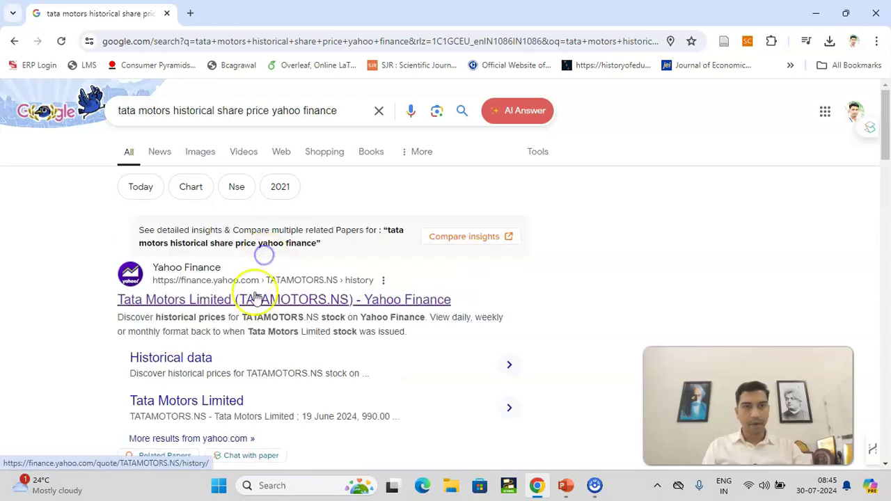
- Set the Yahoo Finance TATAMOTORS.NS history to a 1Y range and download it as CSV
{"action": "left_click", "coordinate": [291, 299]}
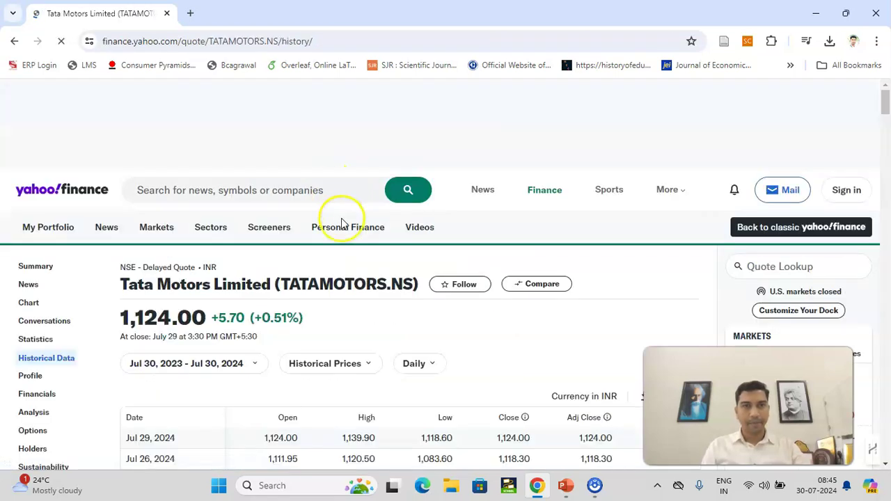
{"action": "mouse_move", "coordinate": [341, 227]}
{"action": "scroll", "coordinate": [242, 334], "scroll_direction": "down", "scroll_amount": 2}
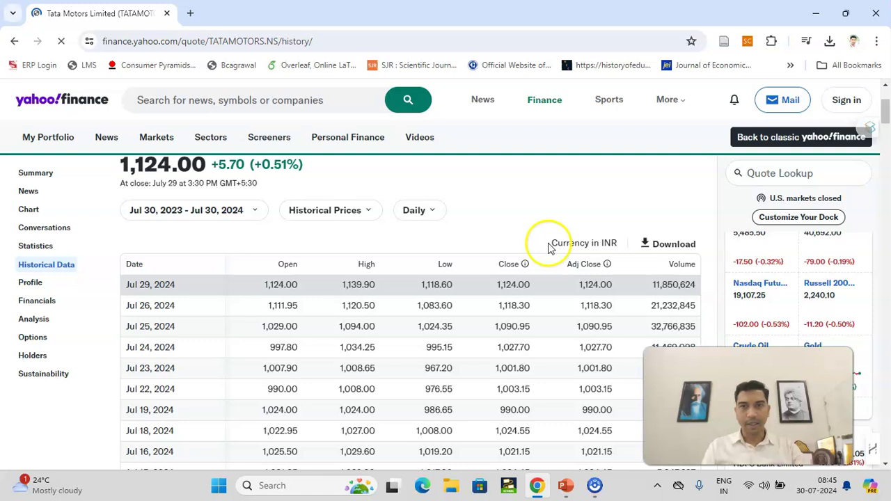
{"action": "left_click", "coordinate": [242, 232]}
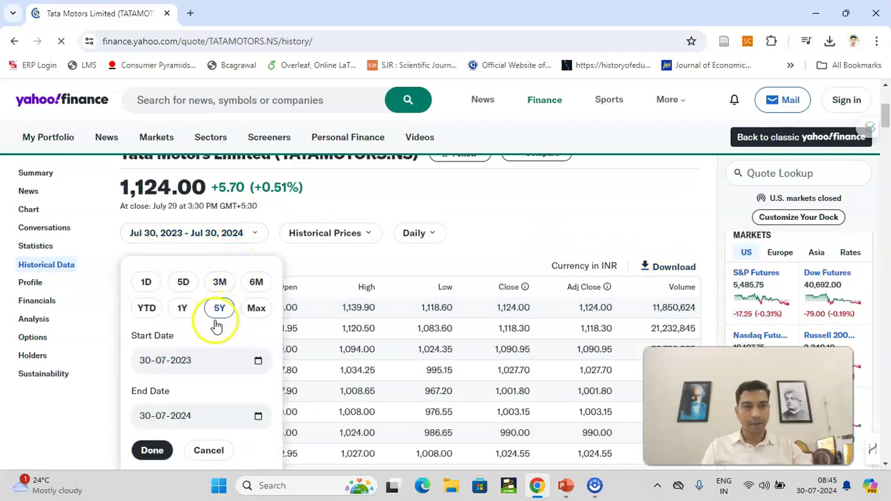
{"action": "left_click", "coordinate": [182, 311]}
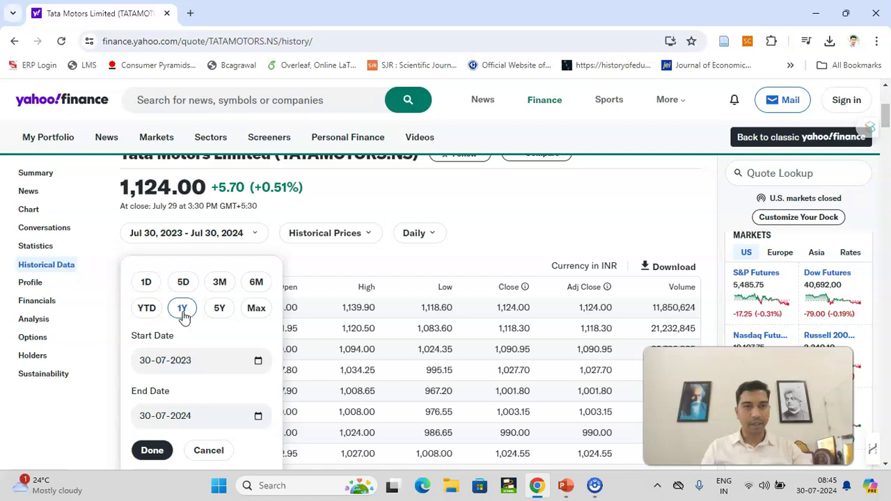
{"action": "left_click", "coordinate": [183, 313]}
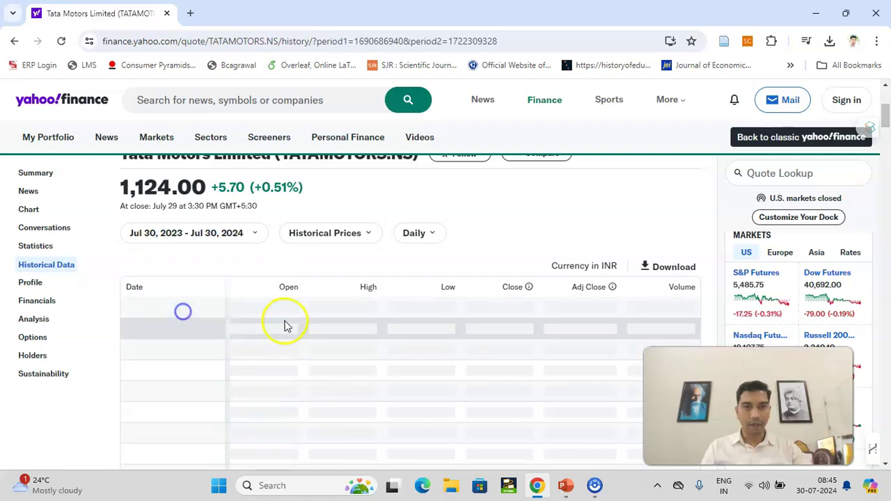
{"action": "left_click", "coordinate": [664, 268]}
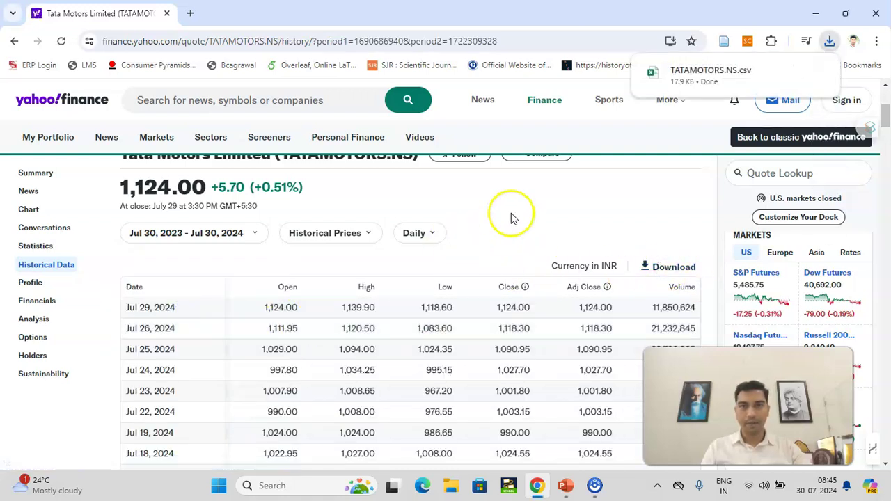
- Open TATAMOTORS.NS.csv, widen the Date column, and delete Open, High, Low, Adj Close and Volume
{"action": "left_click", "coordinate": [692, 74]}
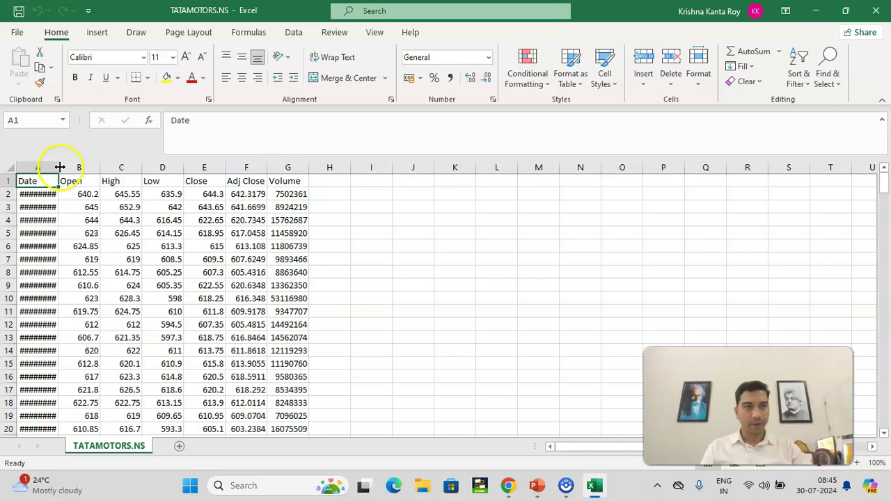
{"action": "left_click_drag", "start_coordinate": [59, 167], "coordinate": [183, 167]}
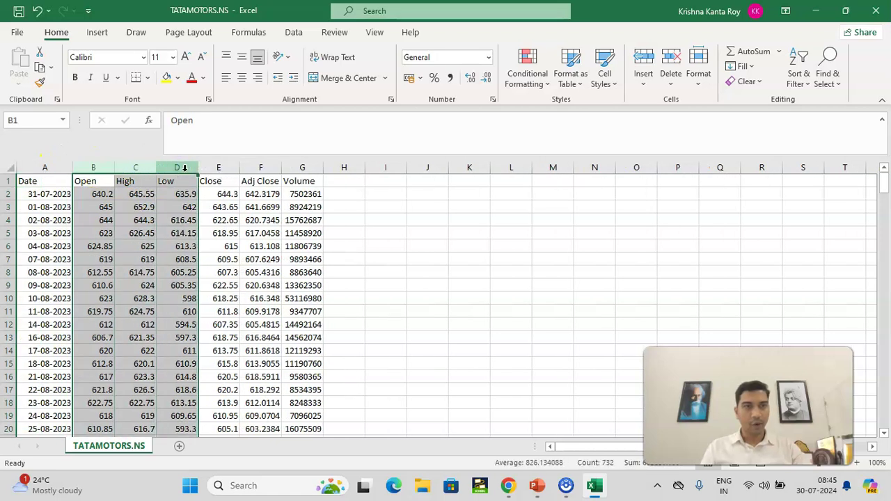
{"action": "right_click", "coordinate": [180, 164]}
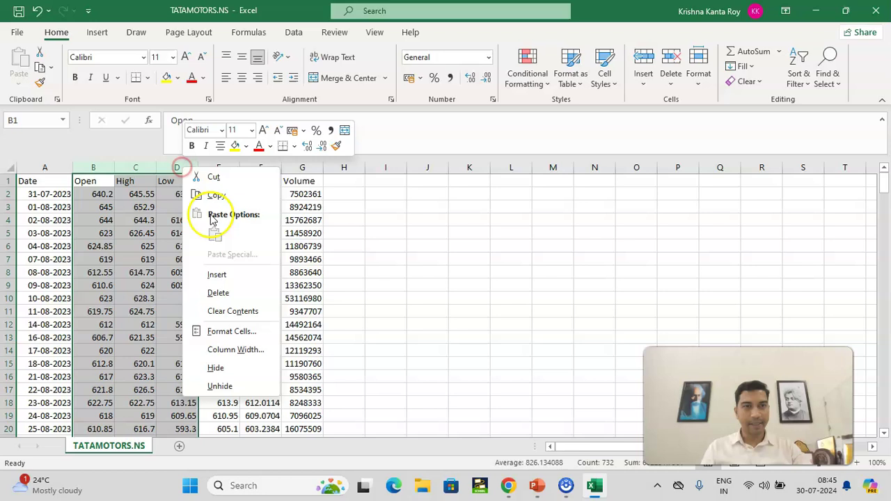
{"action": "left_click", "coordinate": [218, 293]}
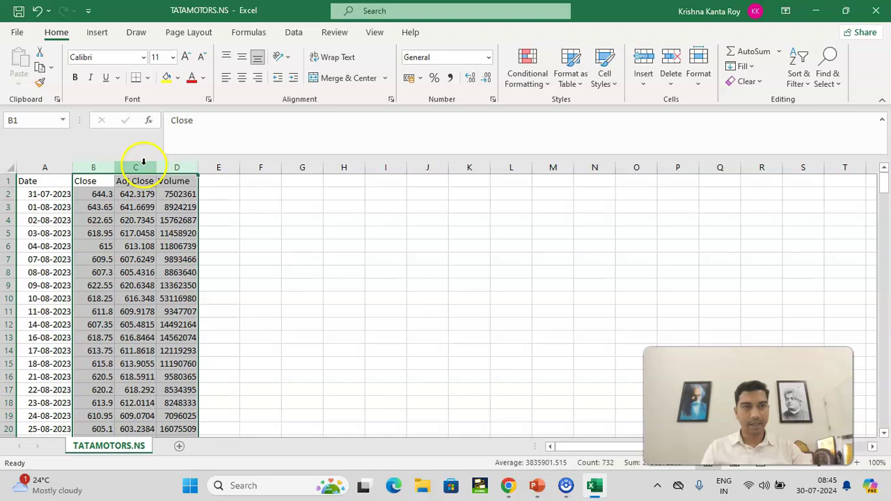
{"action": "left_click", "coordinate": [143, 167]}
{"action": "left_click_drag", "start_coordinate": [143, 167], "coordinate": [177, 167]}
{"action": "right_click", "coordinate": [181, 167]}
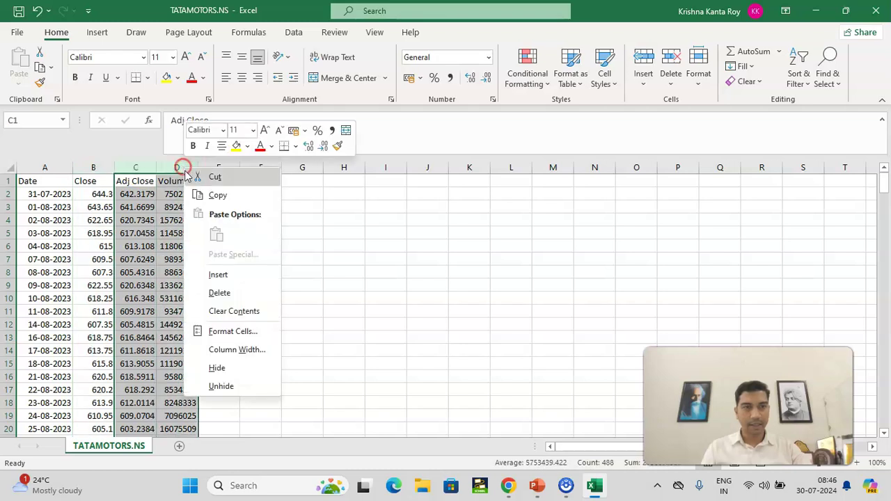
{"action": "left_click", "coordinate": [223, 294]}
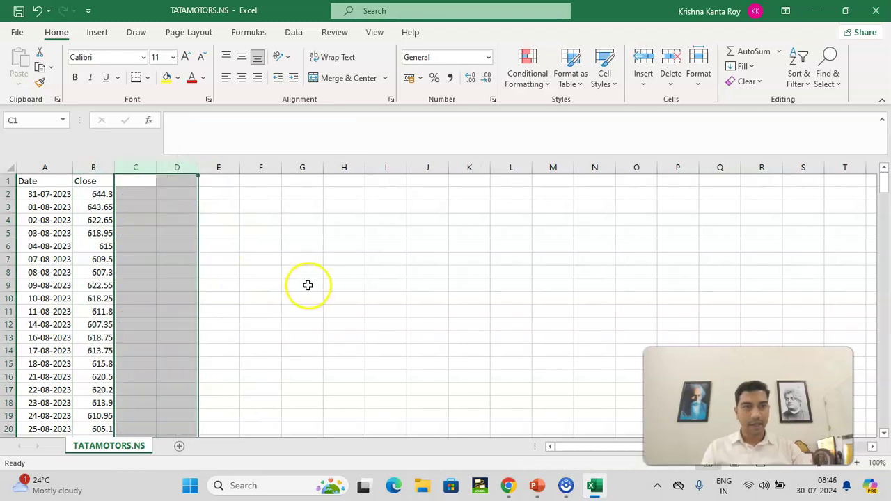
- Copy the remaining Date and Close columns
{"action": "left_click", "coordinate": [307, 280]}
{"action": "left_click_drag", "start_coordinate": [38, 167], "coordinate": [98, 168]}
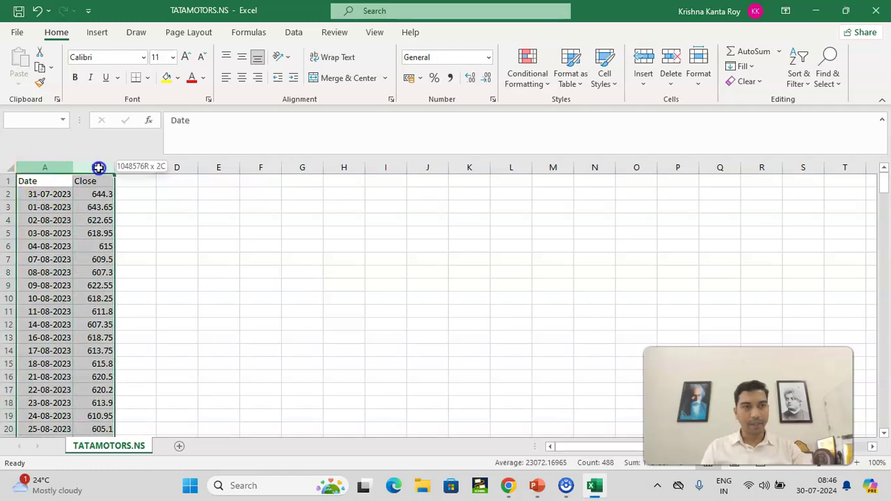
{"action": "key", "text": "ctrl+c"}
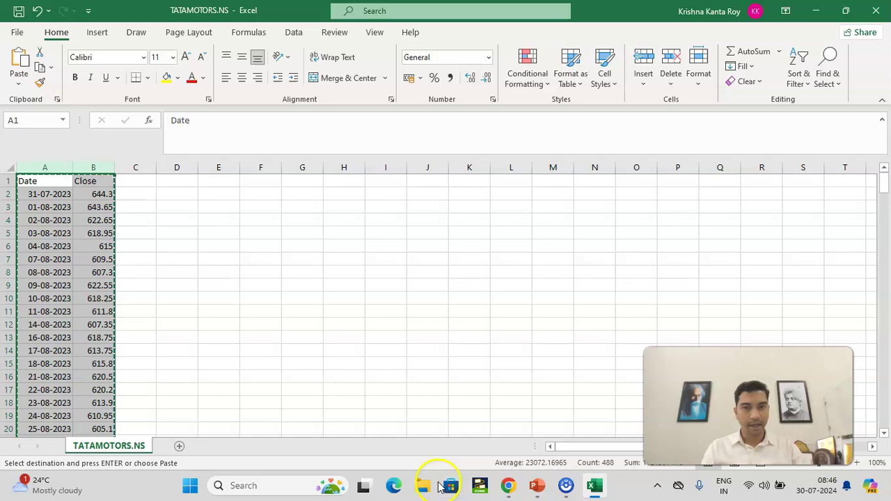
- Launch Excel from Windows search with a new blank workbook
{"action": "left_click", "coordinate": [312, 485]}
{"action": "type", "text": "excel"}
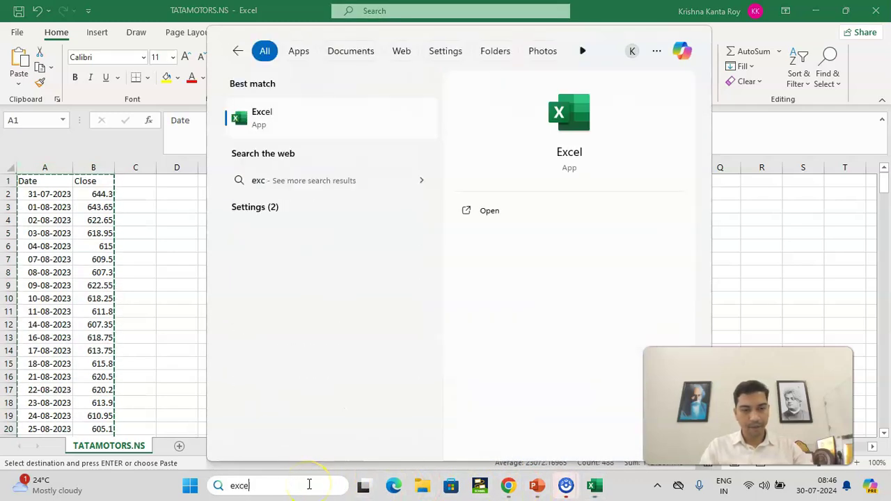
{"action": "left_click", "coordinate": [577, 159]}
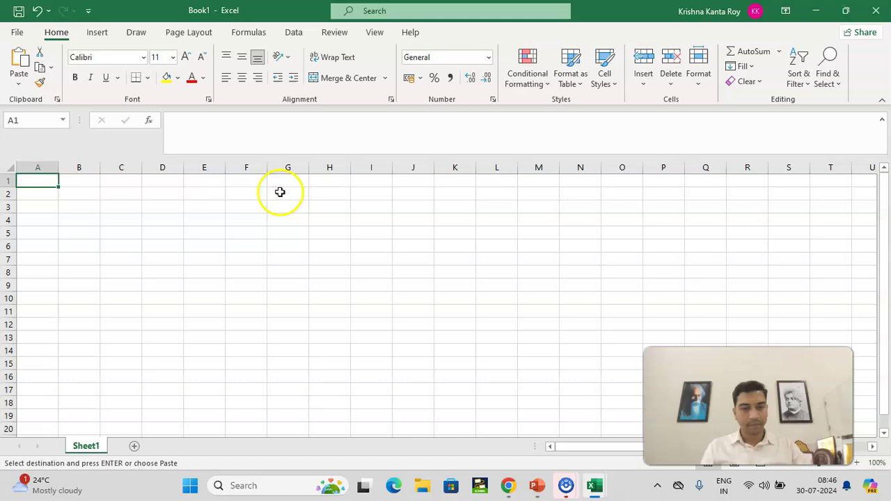
- Paste the Date and Close columns into Book1 and auto-fit columns A and B
{"action": "key", "text": "ctrl+v"}
{"action": "left_click_drag", "start_coordinate": [77, 169], "coordinate": [89, 167]}
{"action": "left_click", "coordinate": [169, 168]}
{"action": "double_click", "coordinate": [169, 167]}
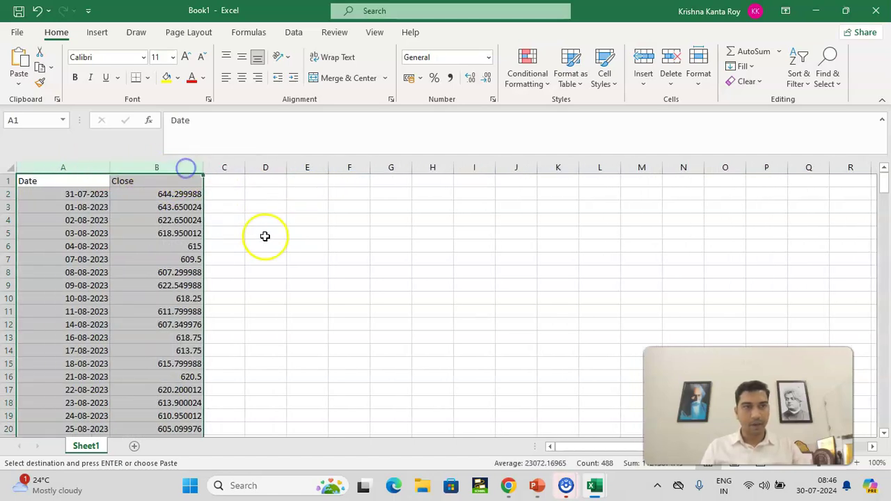
{"action": "left_click", "coordinate": [266, 235]}
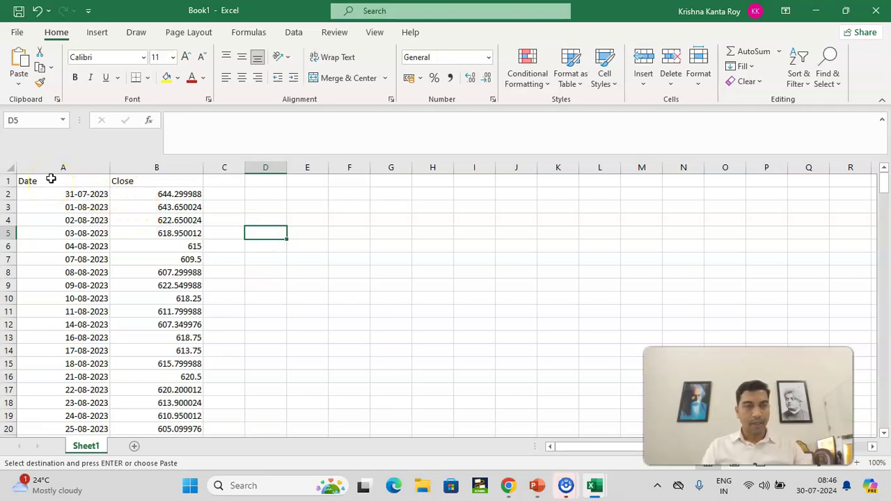
{"action": "left_click", "coordinate": [18, 34]}
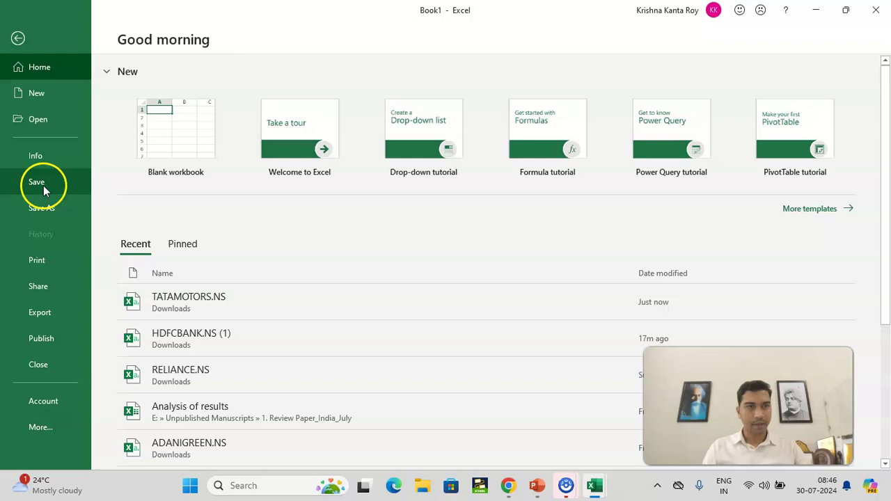
- Save the workbook to the Desktop as an Excel Workbook named 'Tata Motors'
{"action": "left_click", "coordinate": [41, 208]}
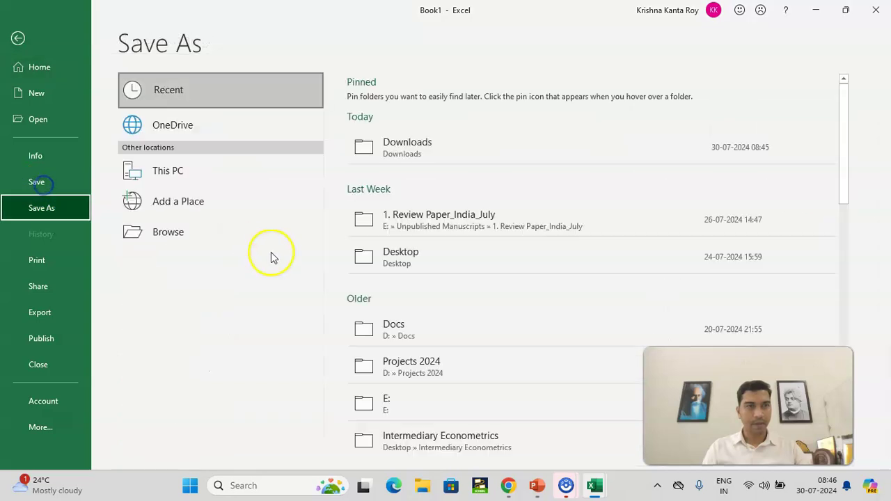
{"action": "left_click", "coordinate": [422, 261]}
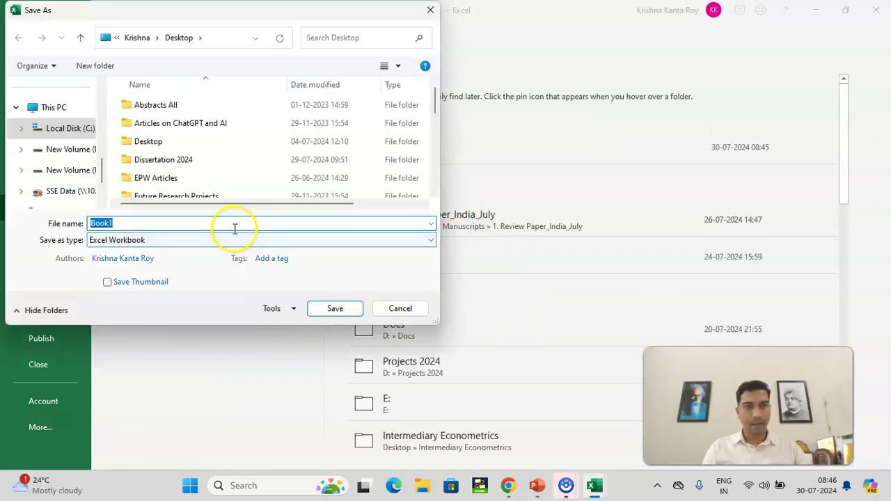
{"action": "type", "text": "Tata "}
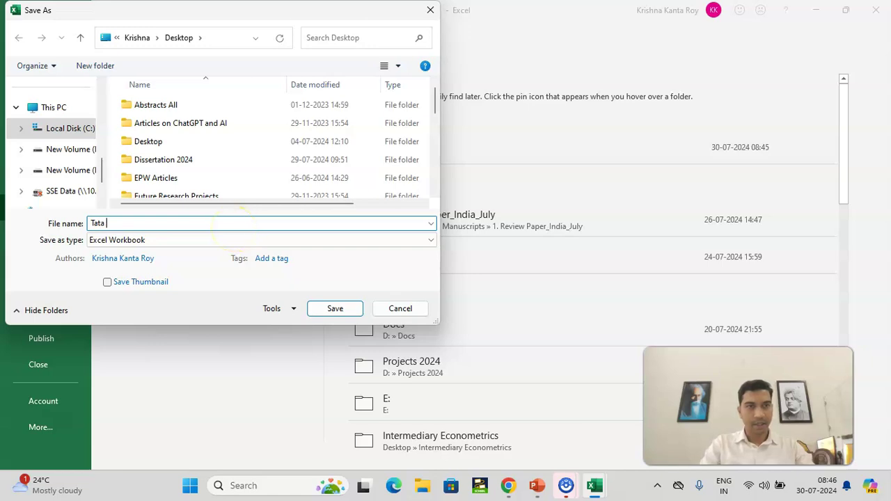
{"action": "type", "text": "mtors"}
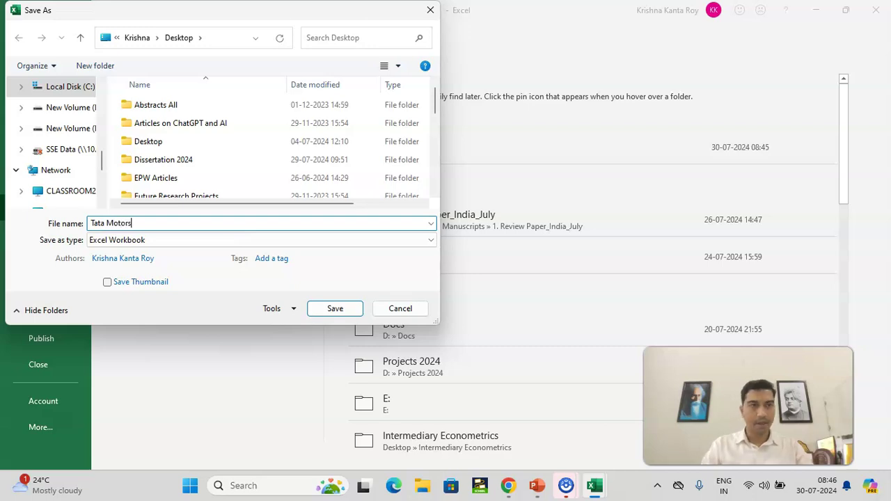
{"action": "left_click", "coordinate": [335, 308]}
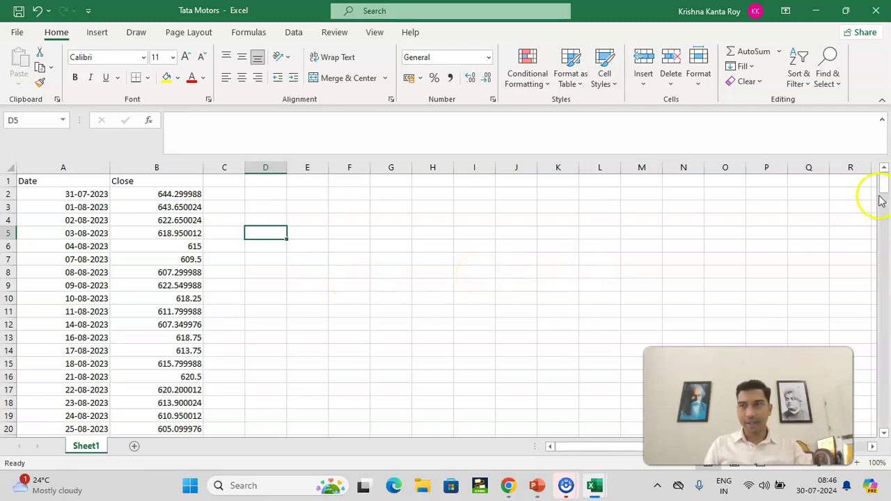
{"action": "left_click_drag", "start_coordinate": [883, 183], "coordinate": [885, 359]}
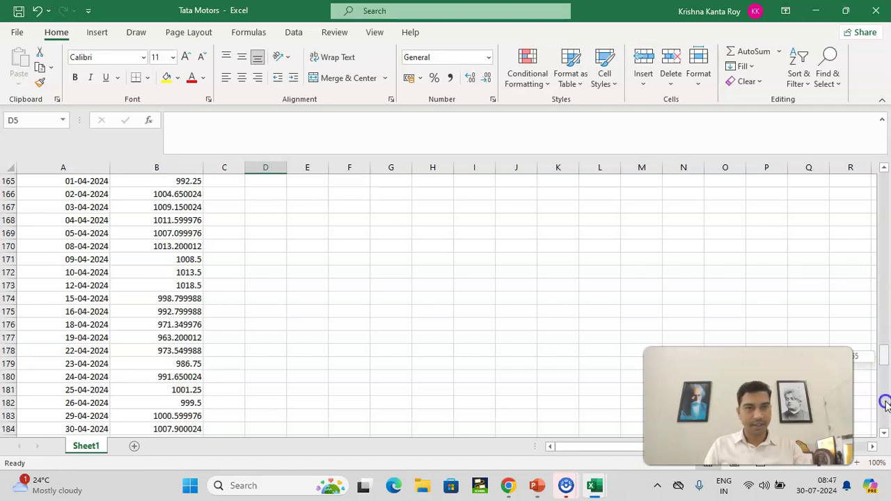
{"action": "left_click_drag", "start_coordinate": [885, 404], "coordinate": [881, 183]}
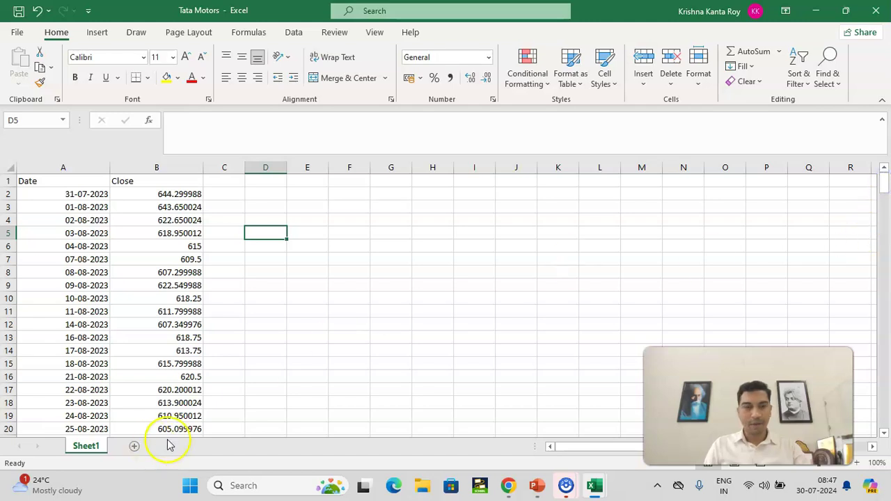
- Launch EViews 12 SV (x64) from Windows search and dismiss the student licence notice
{"action": "left_click", "coordinate": [252, 485]}
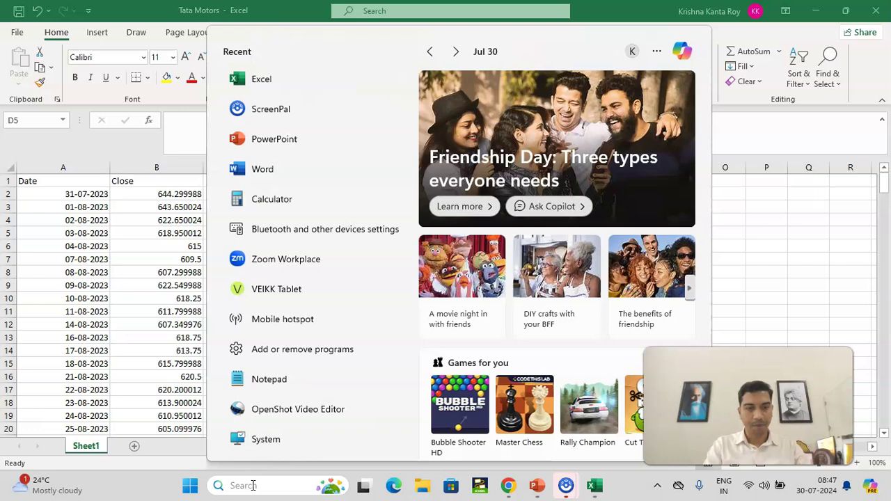
{"action": "type", "text": "eview"}
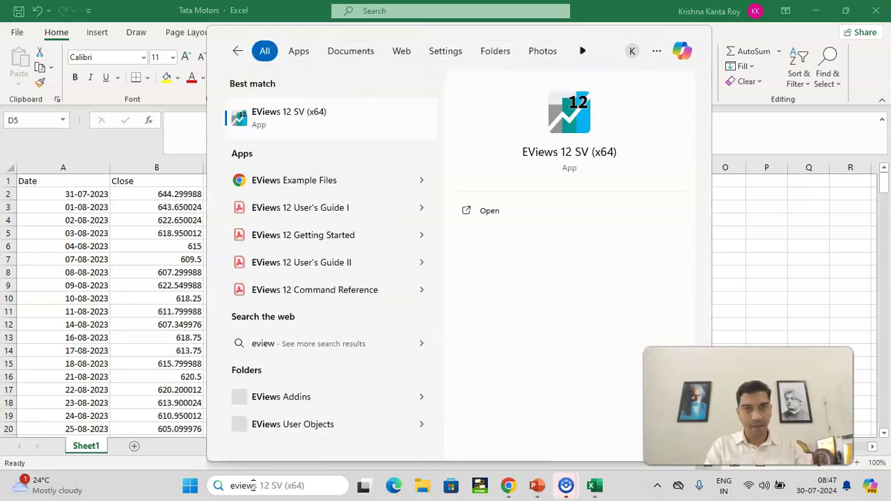
{"action": "left_click", "coordinate": [575, 153]}
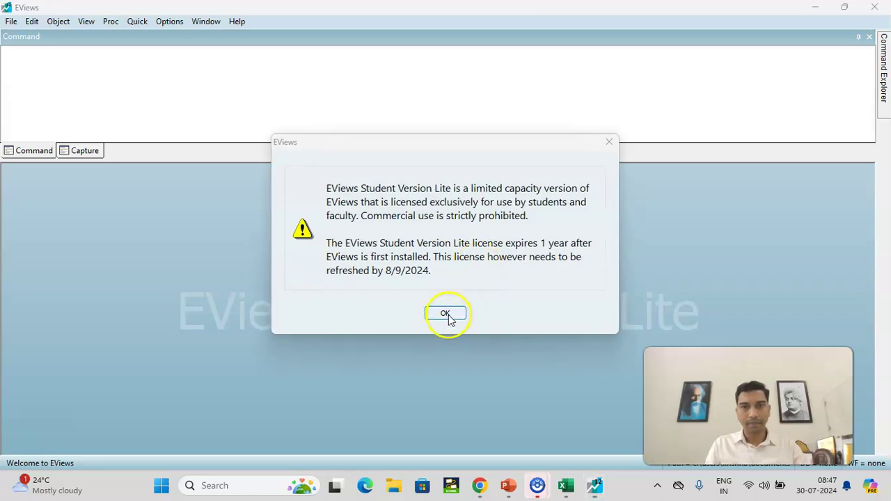
{"action": "left_click", "coordinate": [446, 314]}
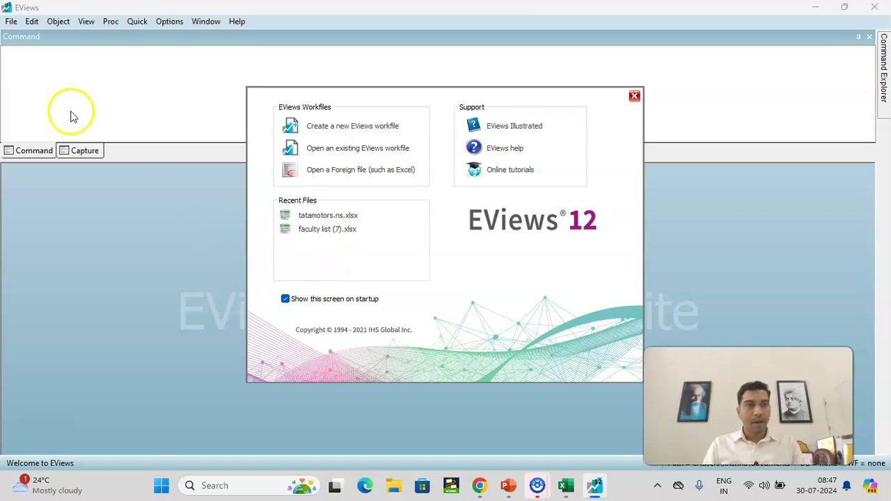
- Import Desktop 'Tata Motors' with default Excel Read settings, unlinked, giving 243 observations
{"action": "left_click", "coordinate": [341, 170]}
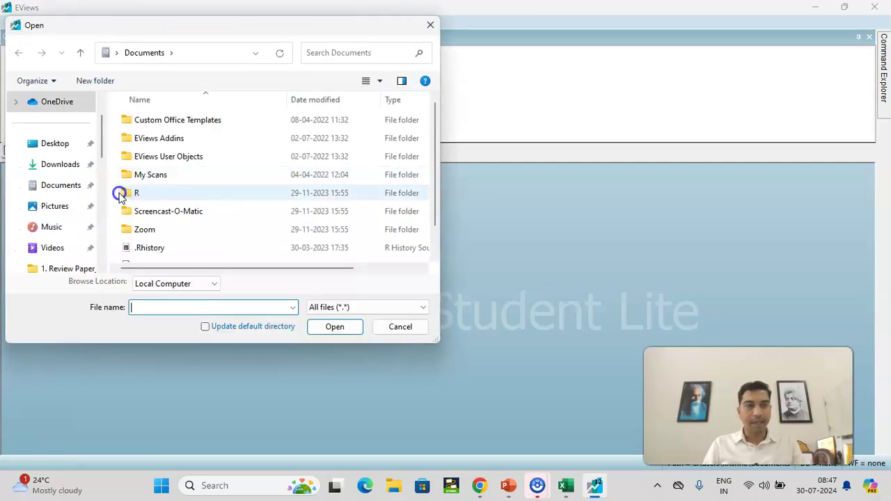
{"action": "left_click", "coordinate": [50, 144]}
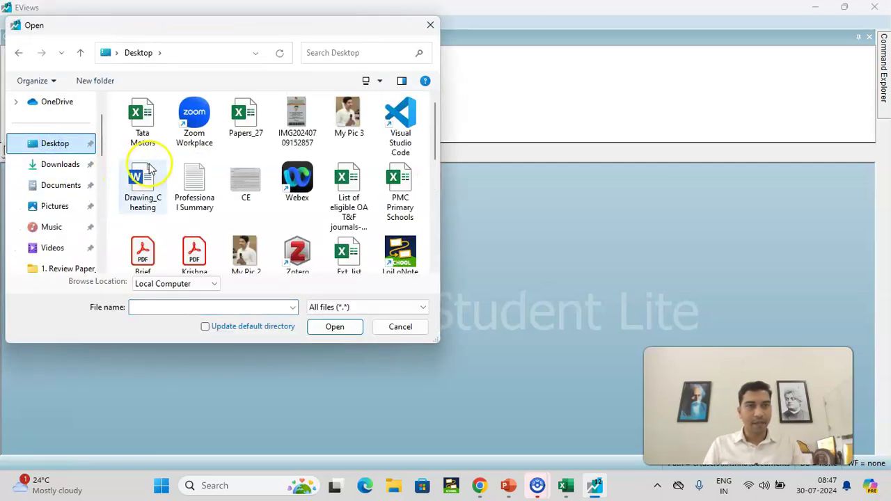
{"action": "double_click", "coordinate": [144, 124]}
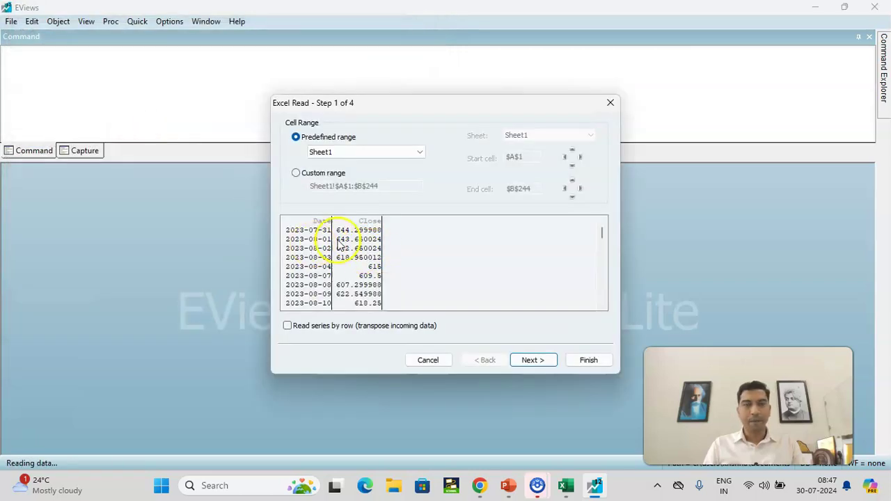
{"action": "left_click", "coordinate": [533, 361]}
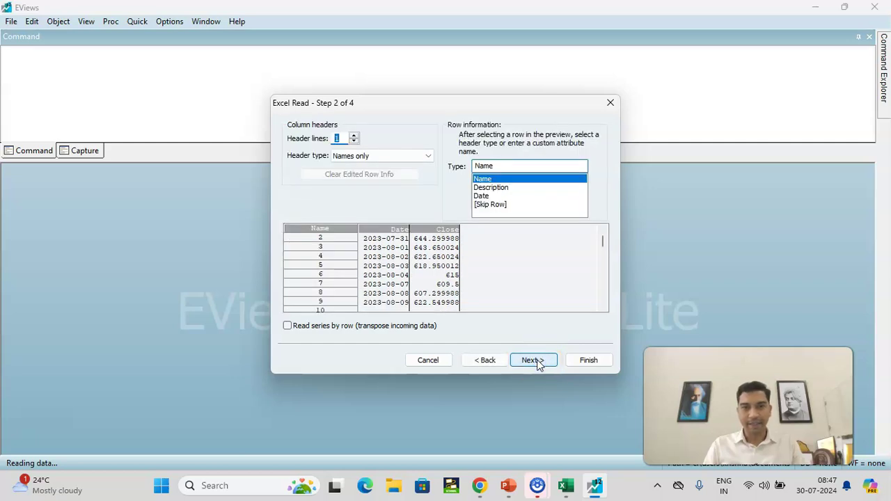
{"action": "left_click", "coordinate": [535, 361]}
{"action": "left_click", "coordinate": [534, 361]}
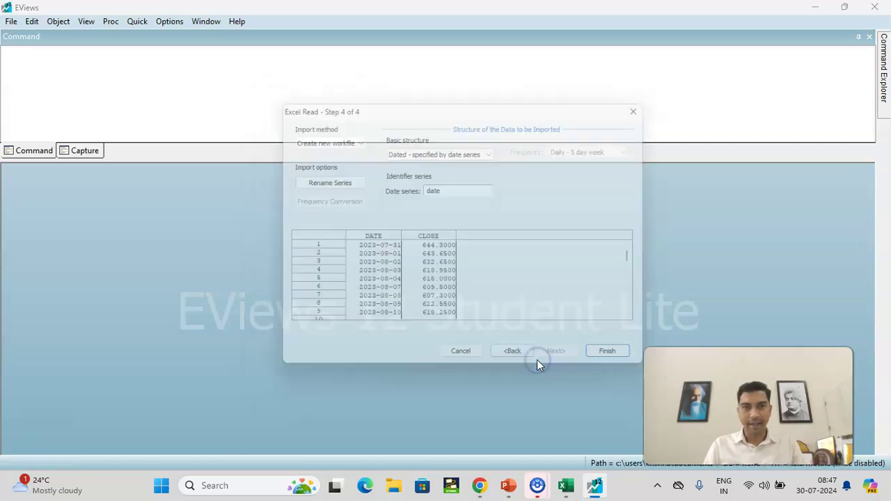
{"action": "left_click", "coordinate": [612, 362]}
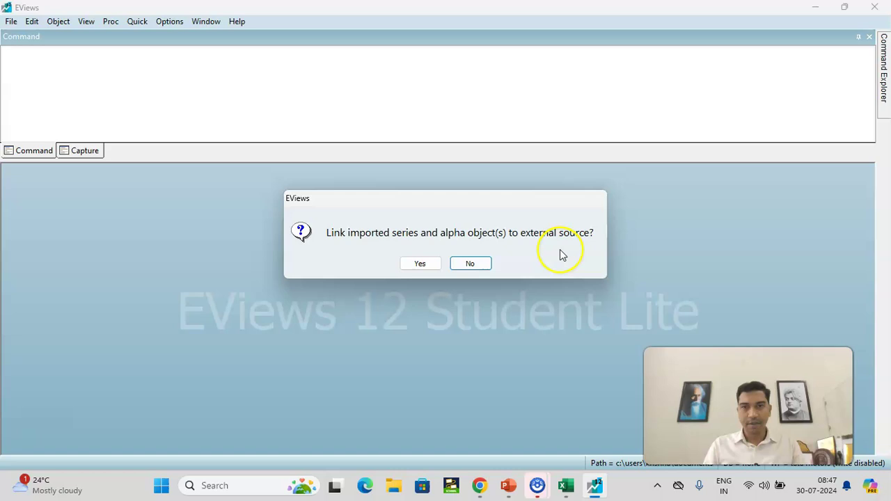
{"action": "left_click", "coordinate": [471, 264]}
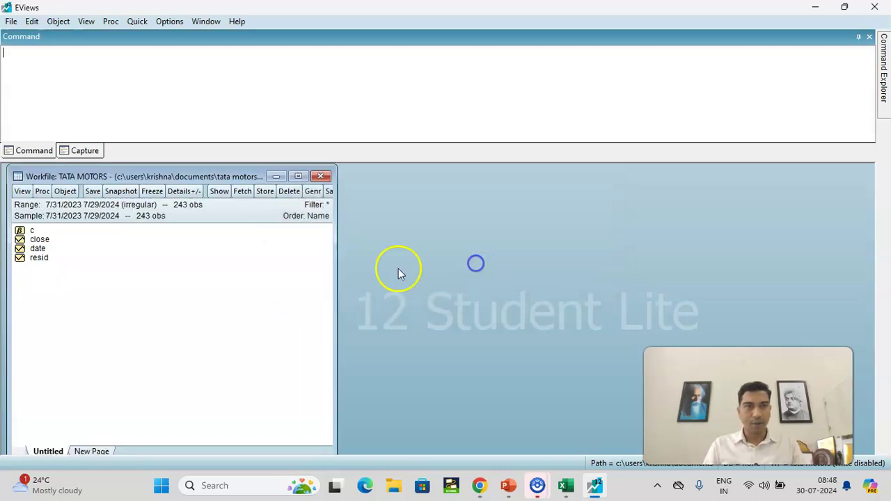
- Inspect the date and close series, leaving close open from 644.3000 on 7/31/2023
{"action": "double_click", "coordinate": [38, 249]}
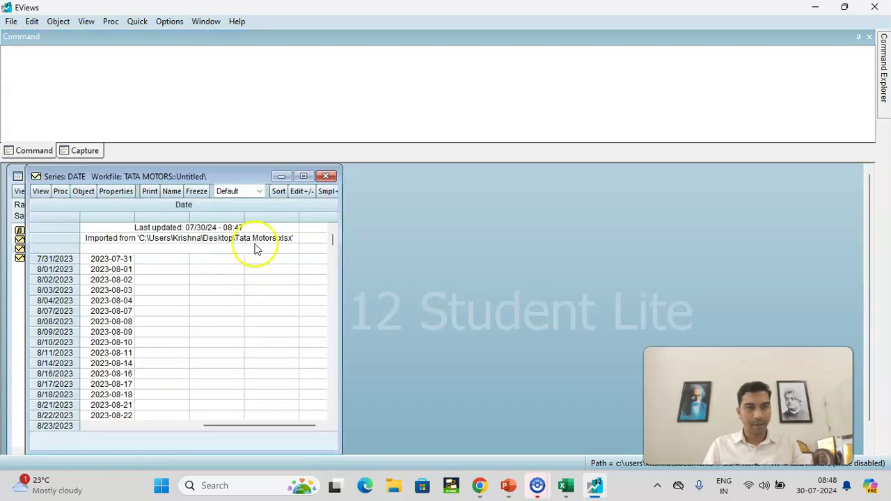
{"action": "left_click", "coordinate": [325, 176]}
{"action": "double_click", "coordinate": [39, 239]}
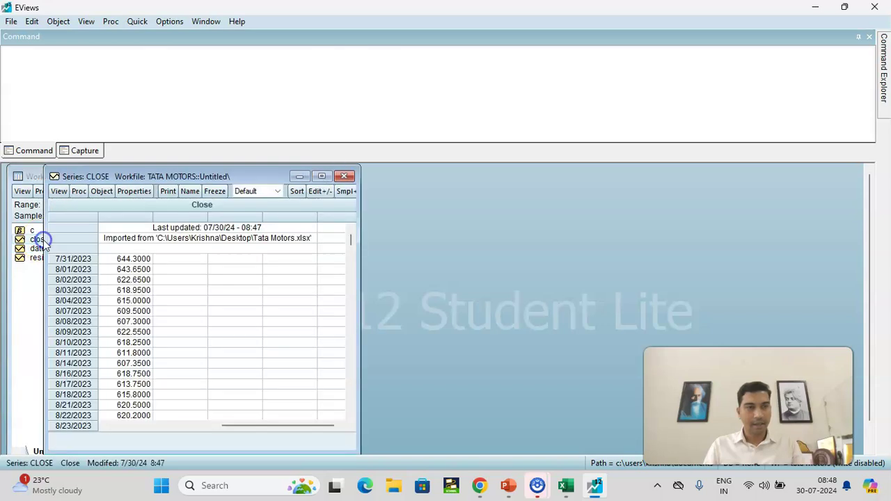
{"action": "left_click", "coordinate": [345, 177]}
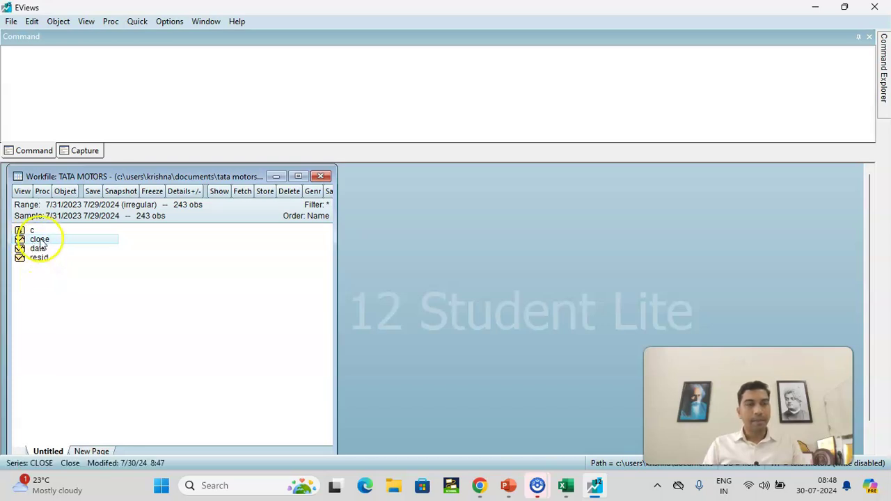
{"action": "double_click", "coordinate": [39, 240]}
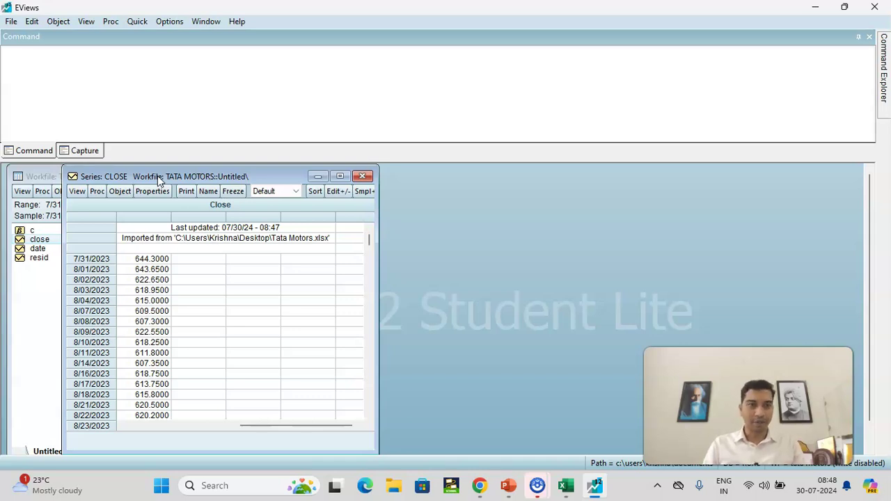
- Display the close series as a basic Line & Symbol graph and shift its window right
{"action": "left_click", "coordinate": [79, 192]}
{"action": "left_click", "coordinate": [103, 221]}
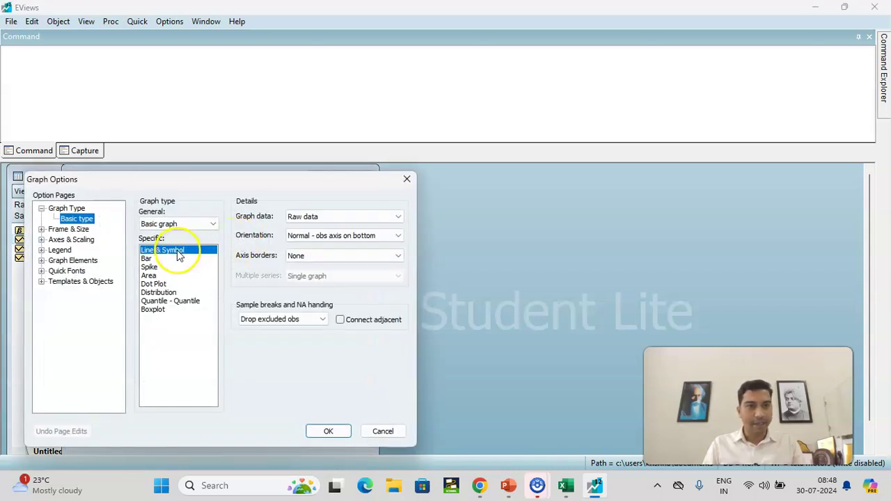
{"action": "left_click", "coordinate": [333, 431]}
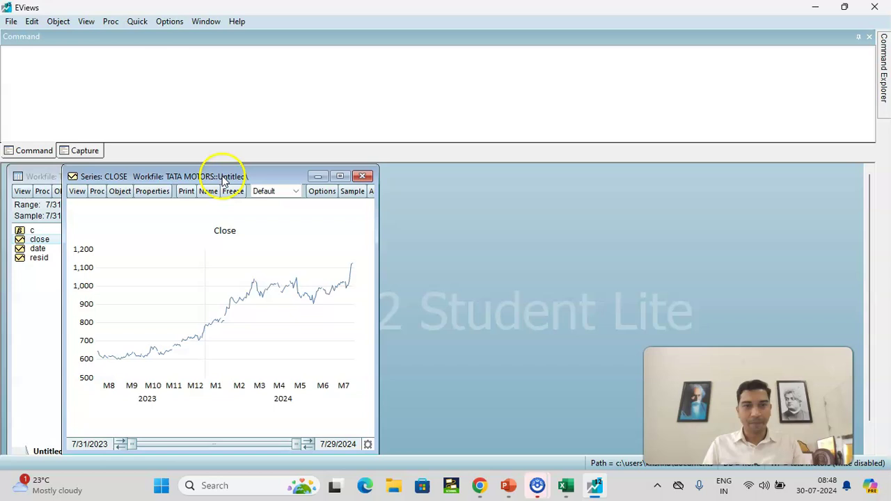
{"action": "left_click_drag", "start_coordinate": [268, 179], "coordinate": [465, 163]}
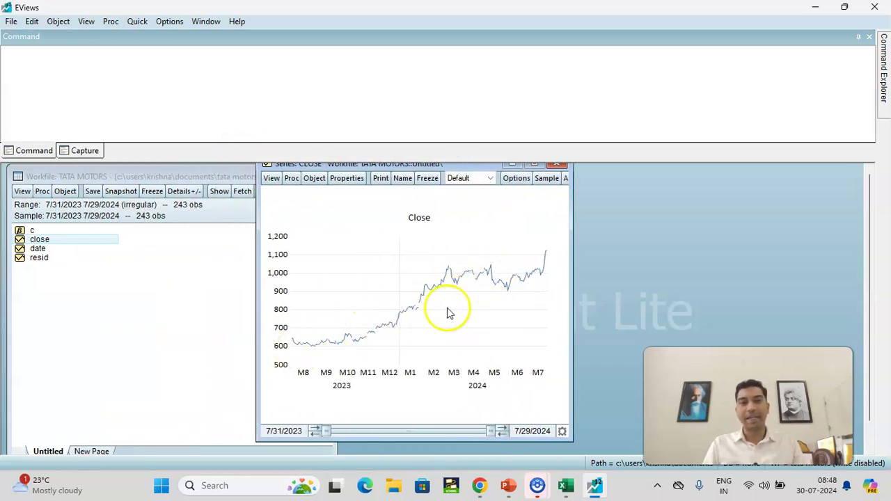
{"action": "mouse_move", "coordinate": [484, 284]}
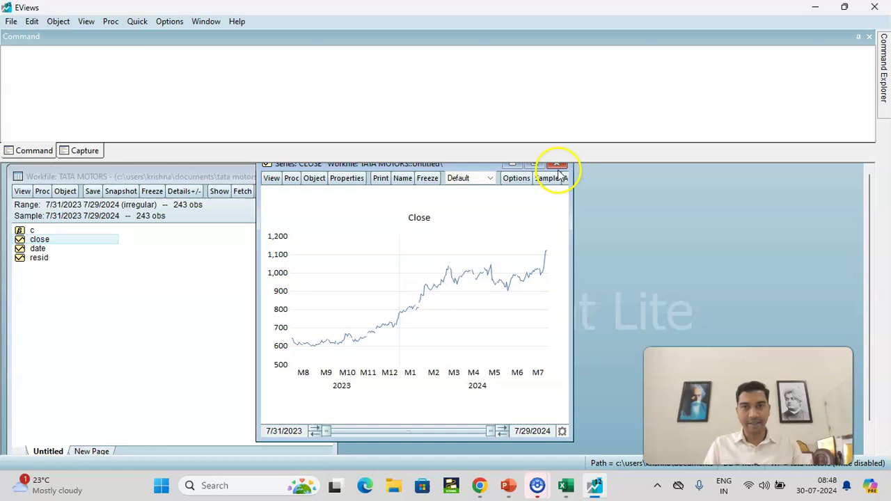
- View the CLOSE correlogram at level with 36 lags
{"action": "left_click", "coordinate": [272, 179]}
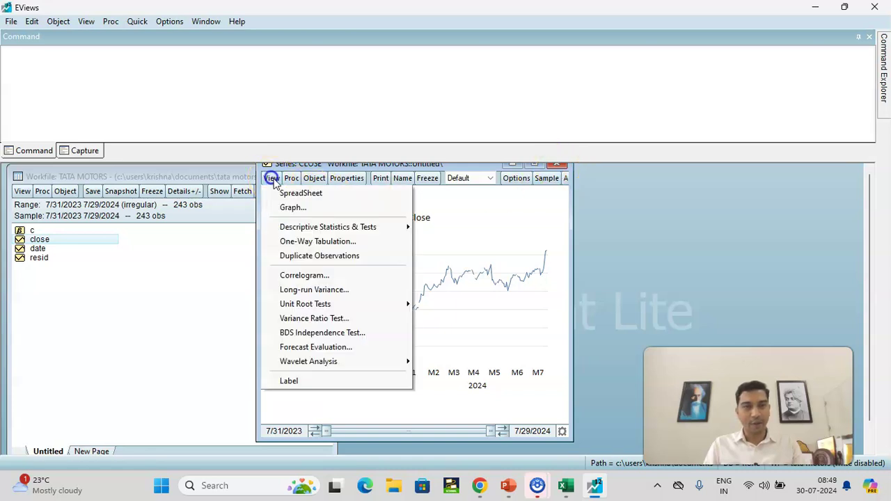
{"action": "left_click", "coordinate": [330, 275]}
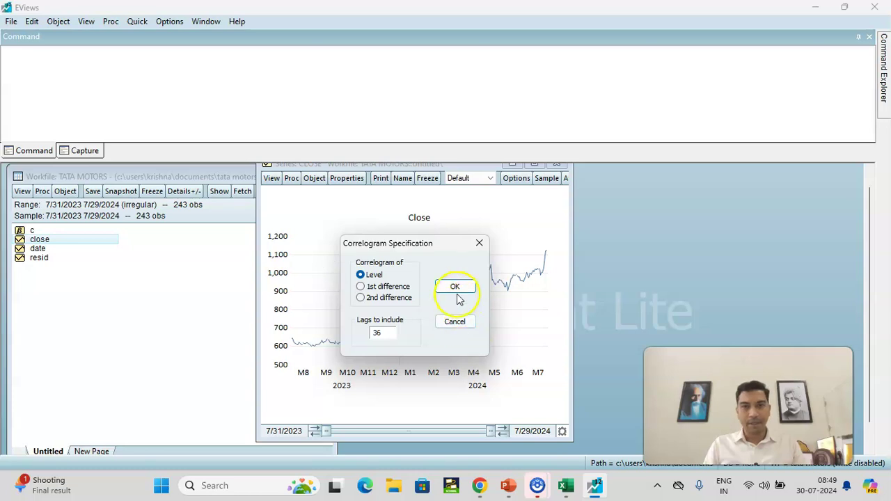
{"action": "left_click", "coordinate": [456, 287]}
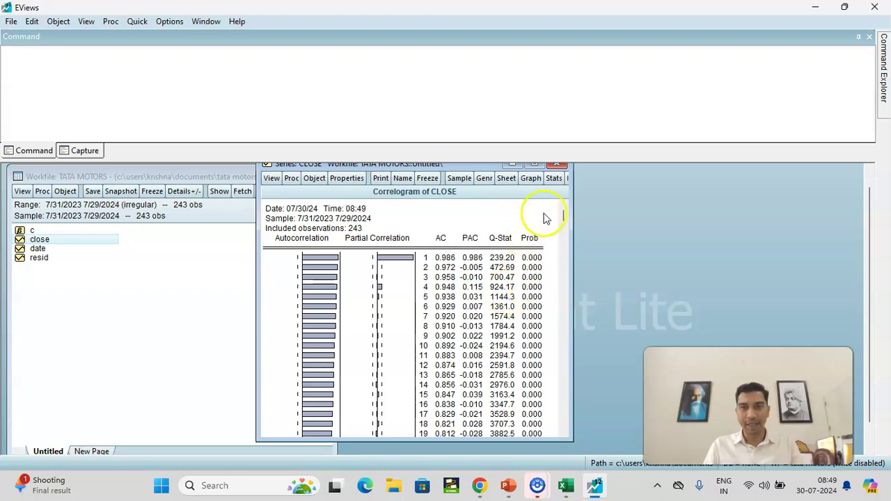
- Run the ADF unit root test on CLOSE in levels with intercept, showing p-value 0.9628
{"action": "left_click", "coordinate": [272, 180]}
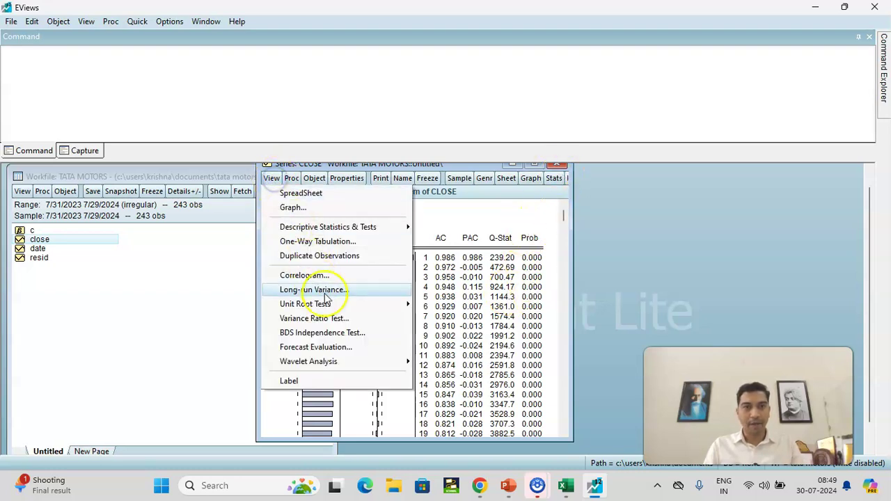
{"action": "mouse_move", "coordinate": [327, 307]}
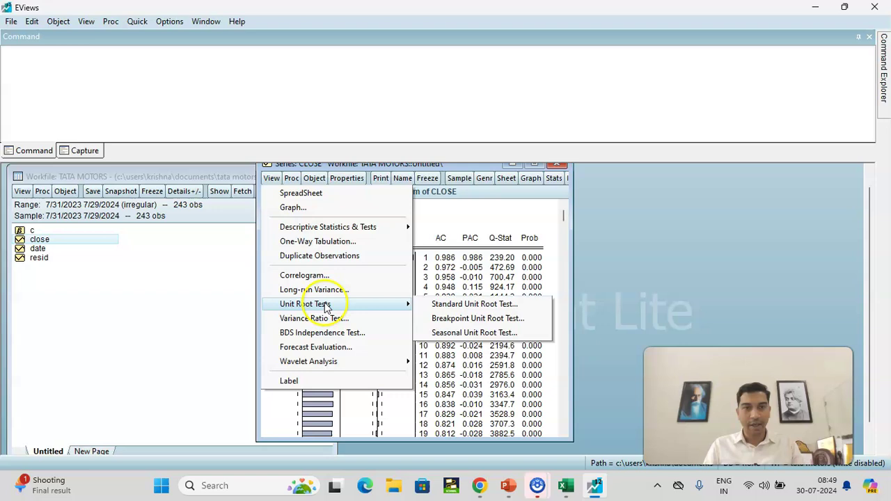
{"action": "left_click", "coordinate": [485, 309]}
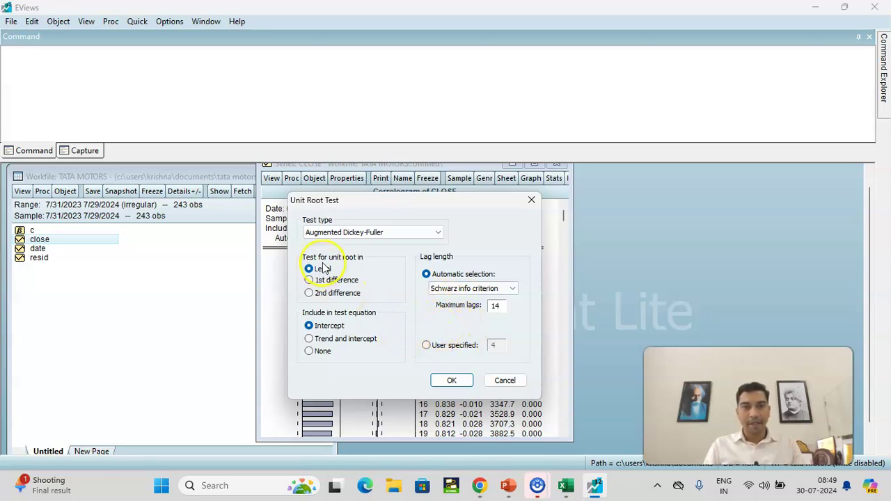
{"action": "left_click", "coordinate": [451, 381]}
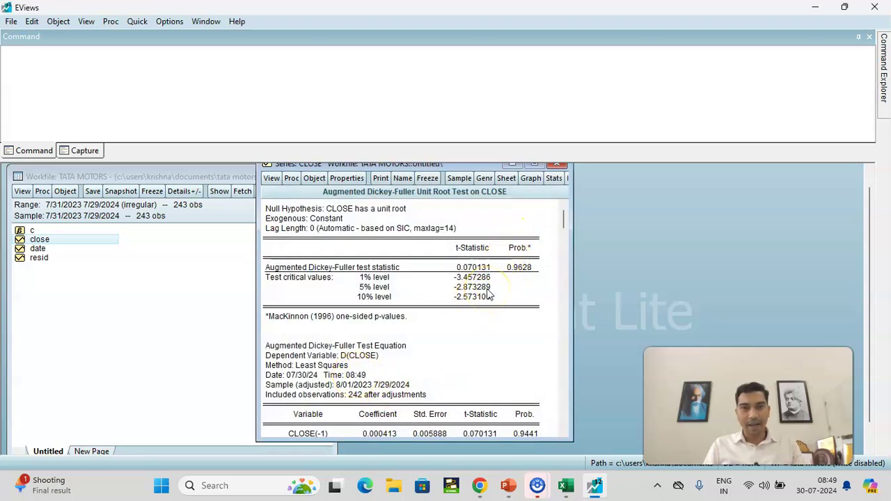
{"action": "left_click", "coordinate": [520, 269]}
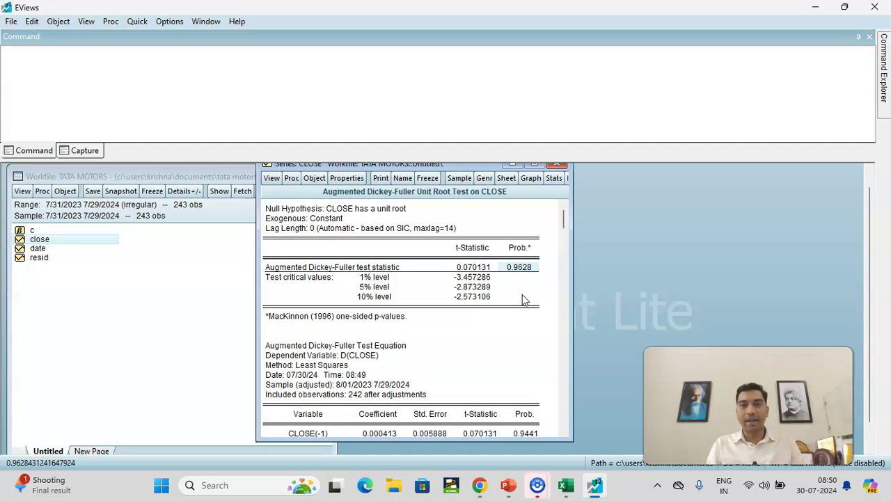
{"action": "left_click", "coordinate": [519, 268]}
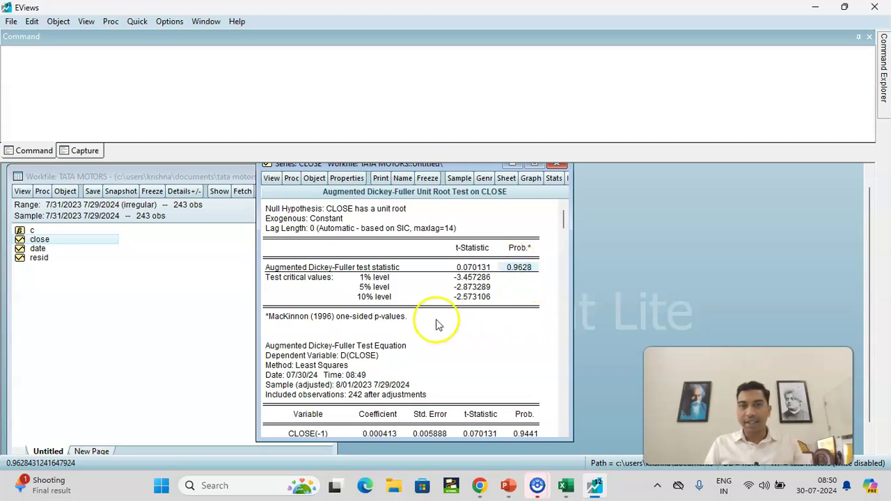
- Review the CLOSE(-1) and C coefficient rows of the ADF test regression
{"action": "scroll", "coordinate": [436, 320], "scroll_direction": "down", "scroll_amount": 2}
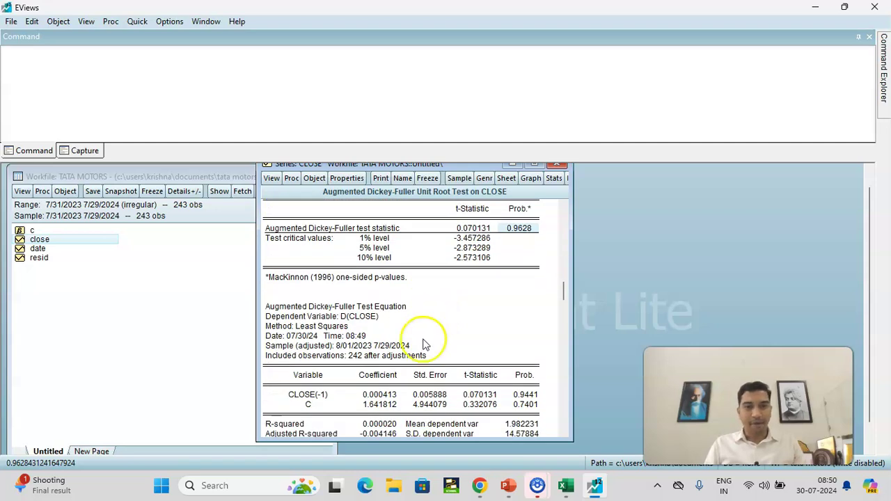
{"action": "left_click", "coordinate": [307, 395]}
{"action": "left_click", "coordinate": [309, 406]}
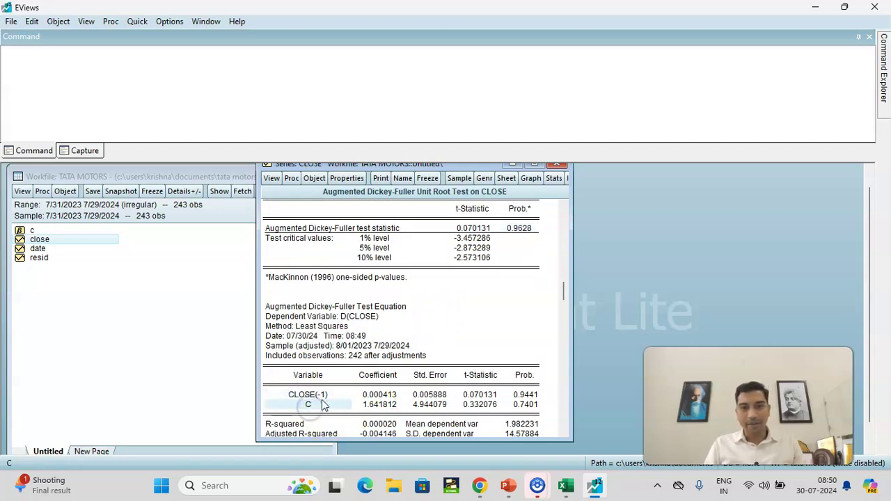
{"action": "left_click", "coordinate": [320, 405]}
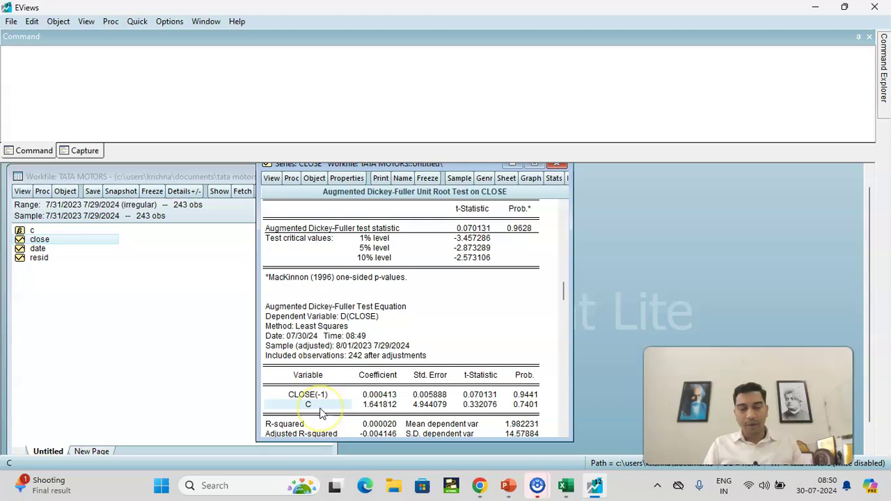
{"action": "scroll", "coordinate": [327, 376], "scroll_direction": "up", "scroll_amount": 2}
{"action": "left_click", "coordinate": [348, 317]}
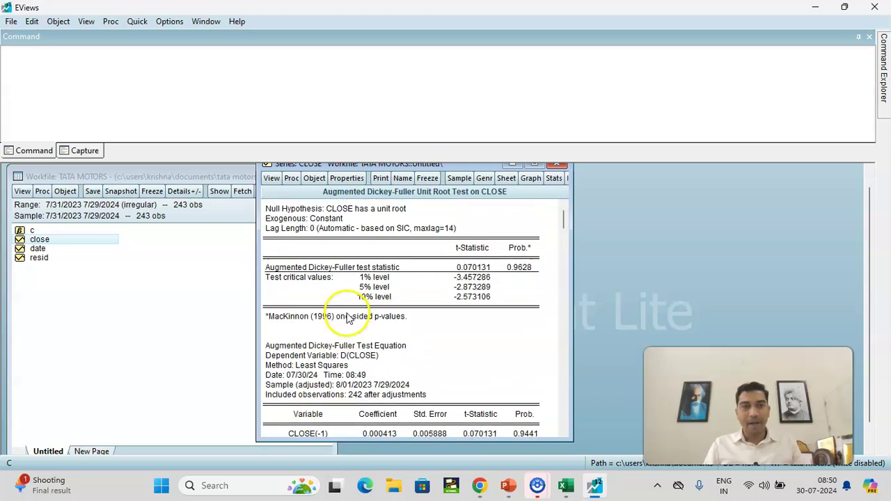
- Rerun the ADF test on CLOSE with no constant or trend, giving p-value 0.9915
{"action": "left_click", "coordinate": [272, 178]}
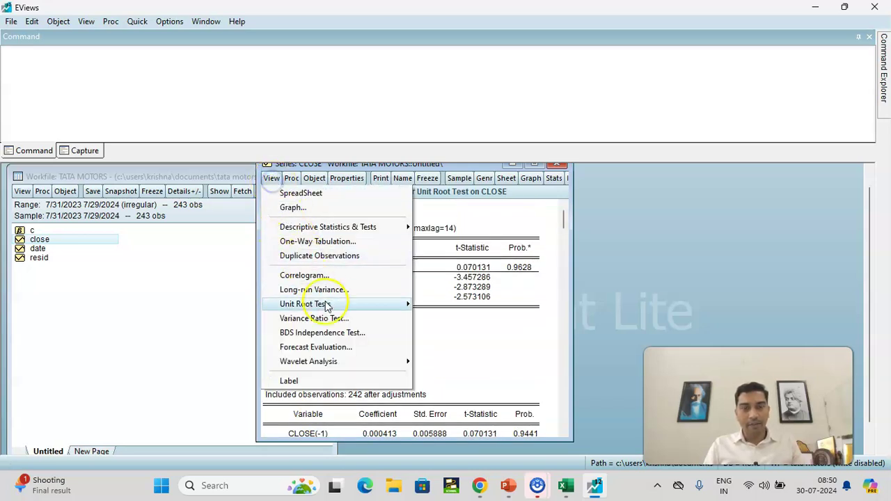
{"action": "mouse_move", "coordinate": [333, 309]}
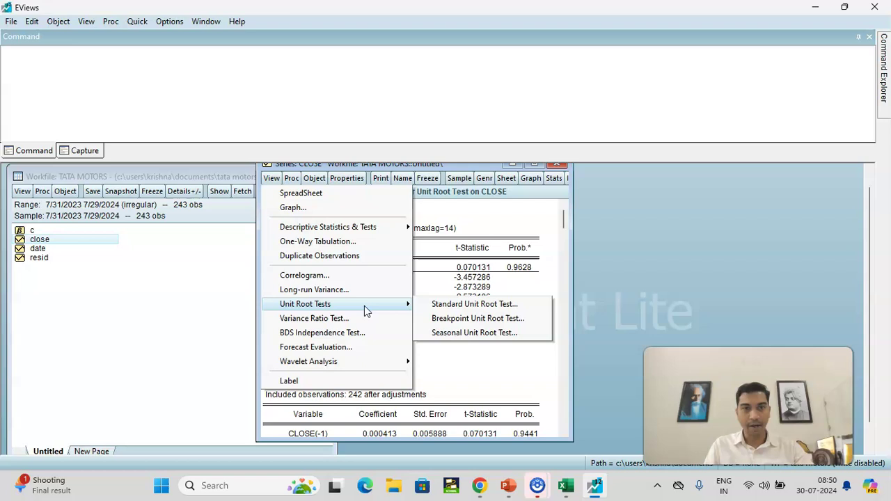
{"action": "left_click", "coordinate": [450, 304]}
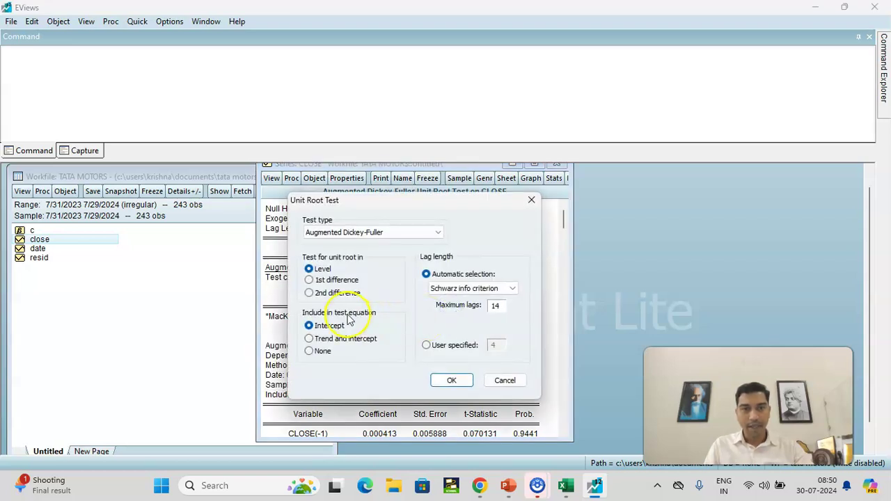
{"action": "left_click", "coordinate": [320, 351]}
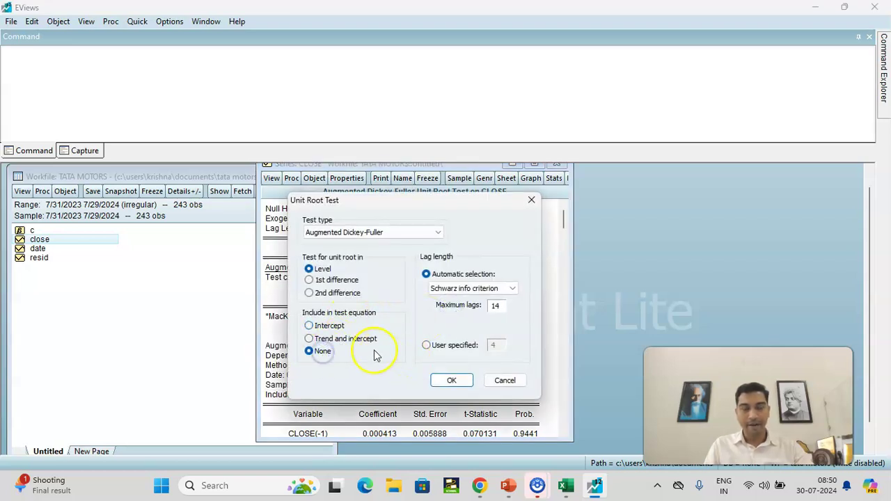
{"action": "left_click", "coordinate": [452, 380]}
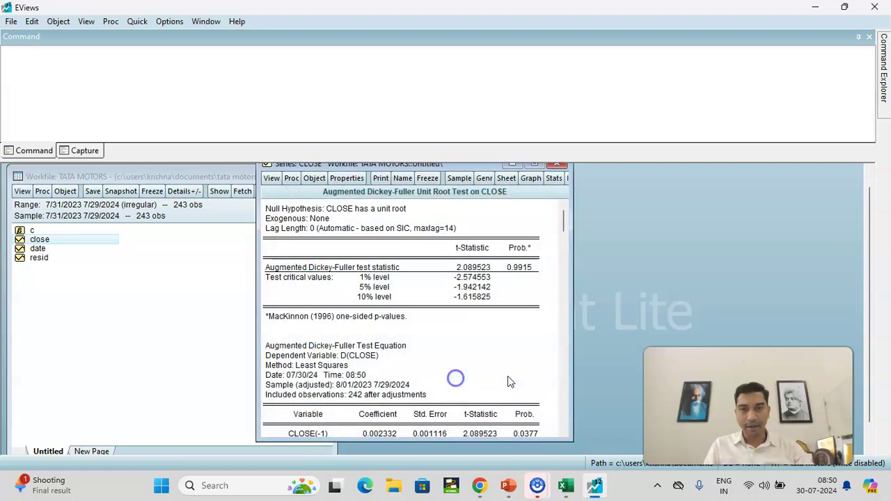
{"action": "left_click", "coordinate": [519, 268]}
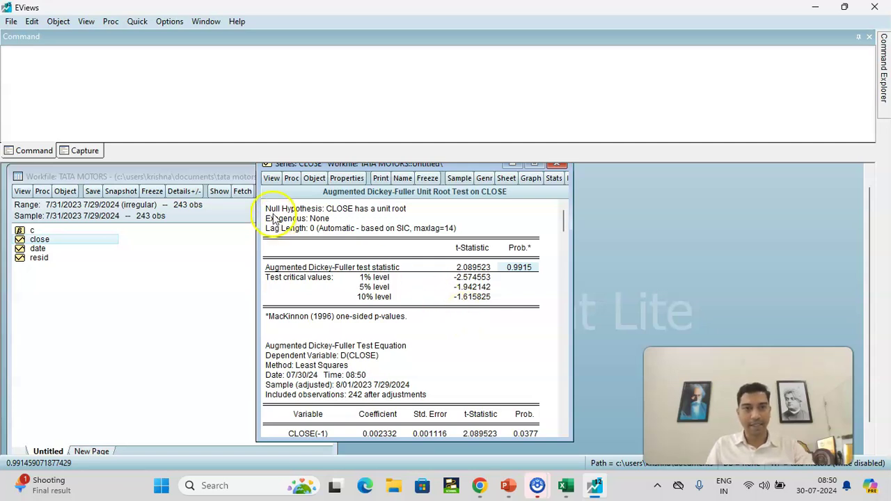
- Rerun the ADF test with trend and intercept, giving p-value 0.4472
{"action": "left_click", "coordinate": [271, 178]}
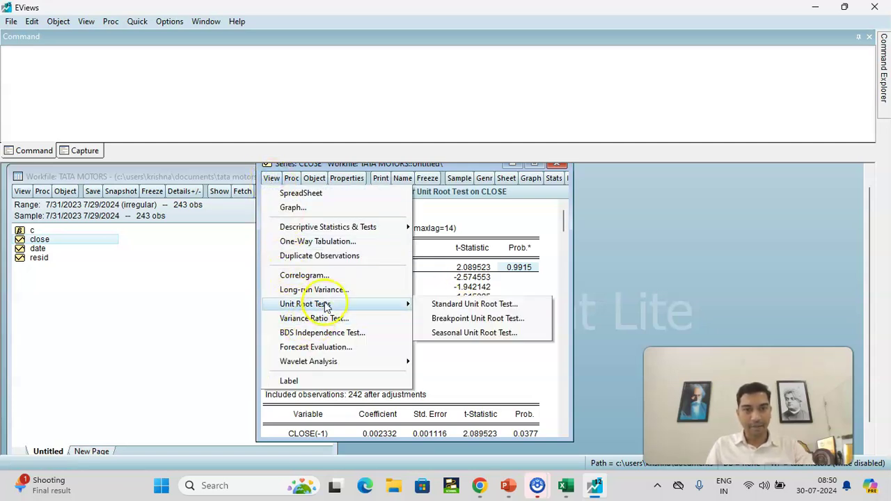
{"action": "left_click", "coordinate": [468, 303]}
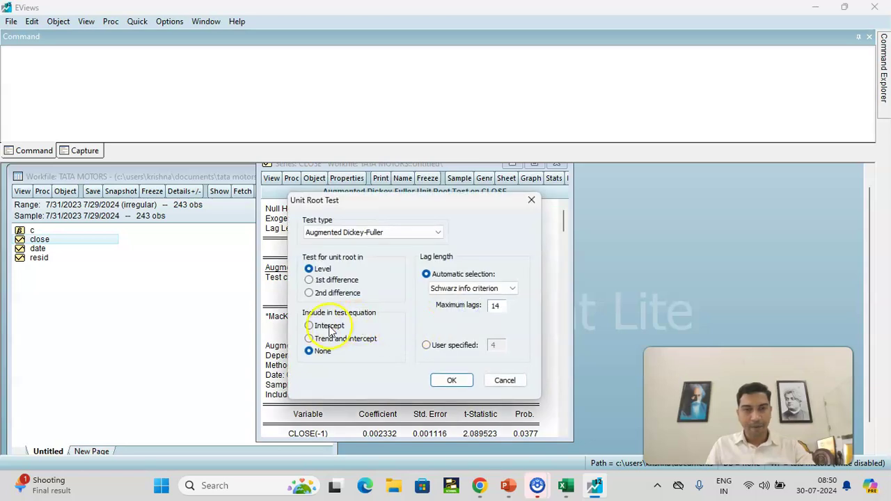
{"action": "left_click", "coordinate": [331, 340]}
{"action": "left_click", "coordinate": [453, 380]}
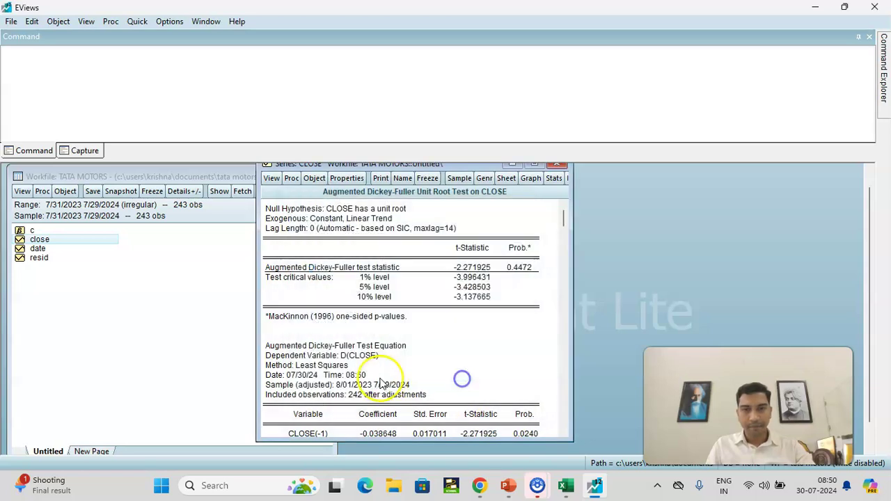
{"action": "left_click", "coordinate": [519, 267]}
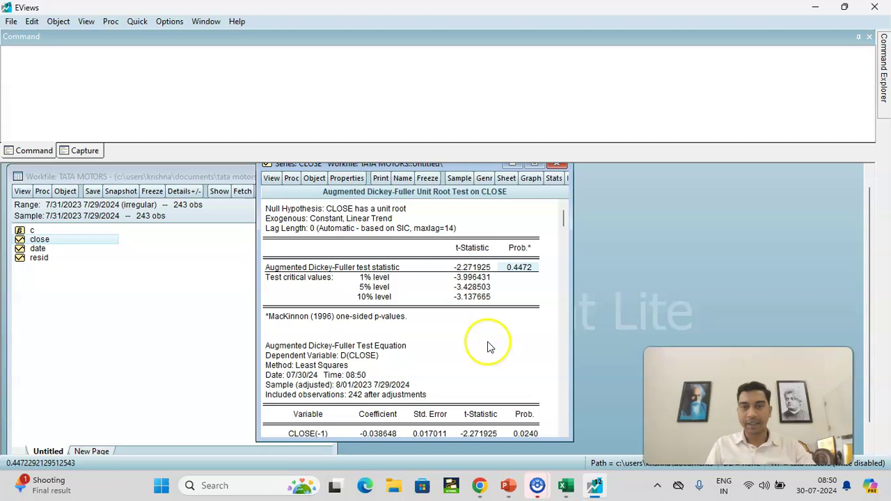
{"action": "scroll", "coordinate": [442, 342], "scroll_direction": "down", "scroll_amount": 3}
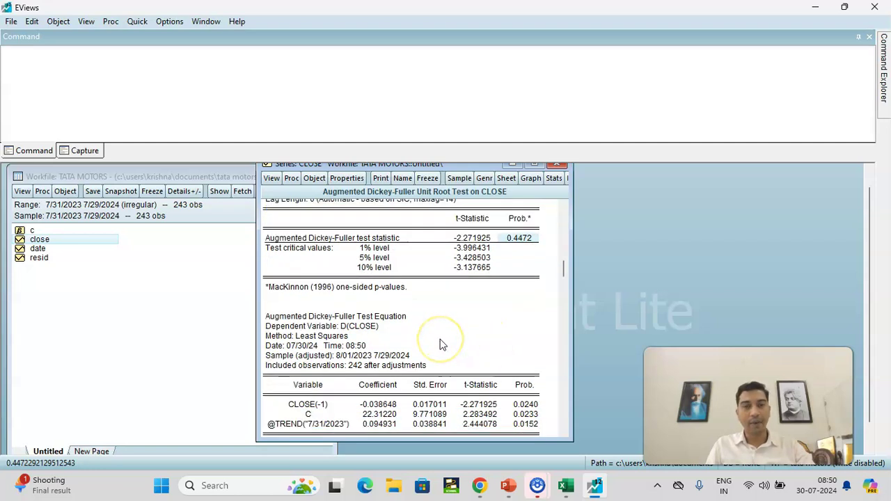
{"action": "scroll", "coordinate": [441, 344], "scroll_direction": "down", "scroll_amount": 2}
{"action": "scroll", "coordinate": [441, 344], "scroll_direction": "up", "scroll_amount": 5}
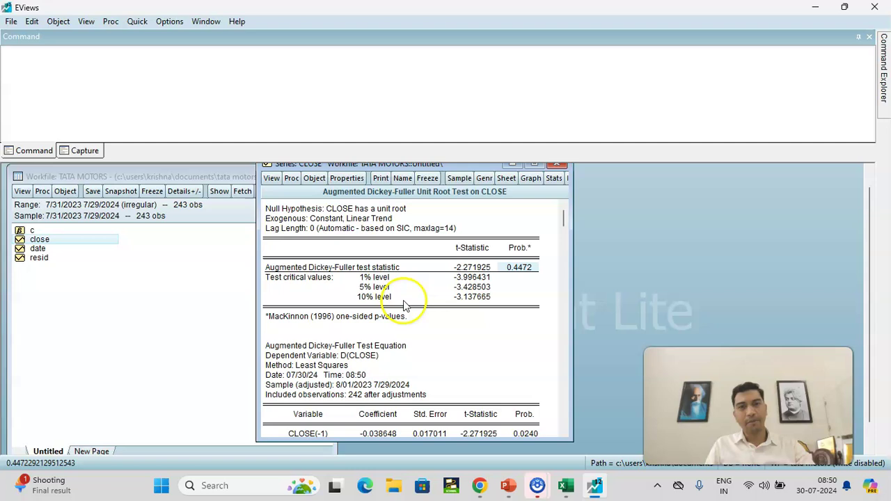
- Copy the full trend-and-intercept ADF output, keeping numbers as displayed
{"action": "left_click", "coordinate": [376, 277]}
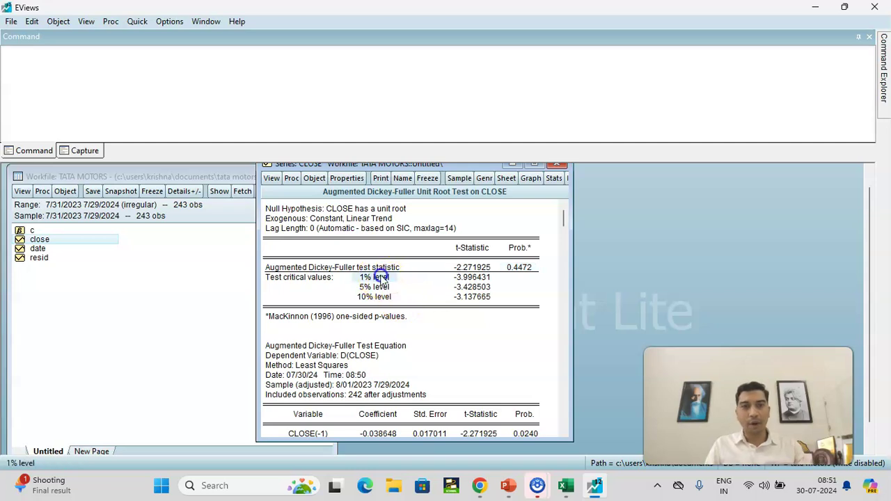
{"action": "left_click", "coordinate": [382, 218]}
{"action": "left_click", "coordinate": [392, 248]}
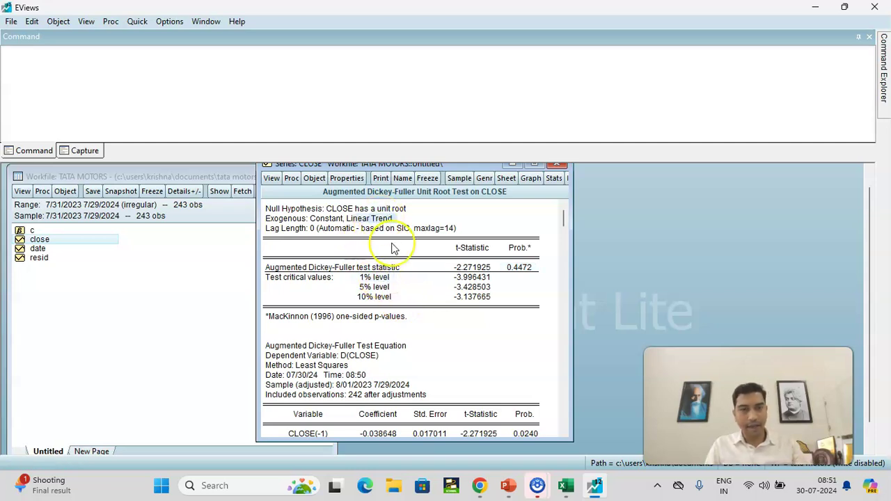
{"action": "key", "text": "ctrl+a"}
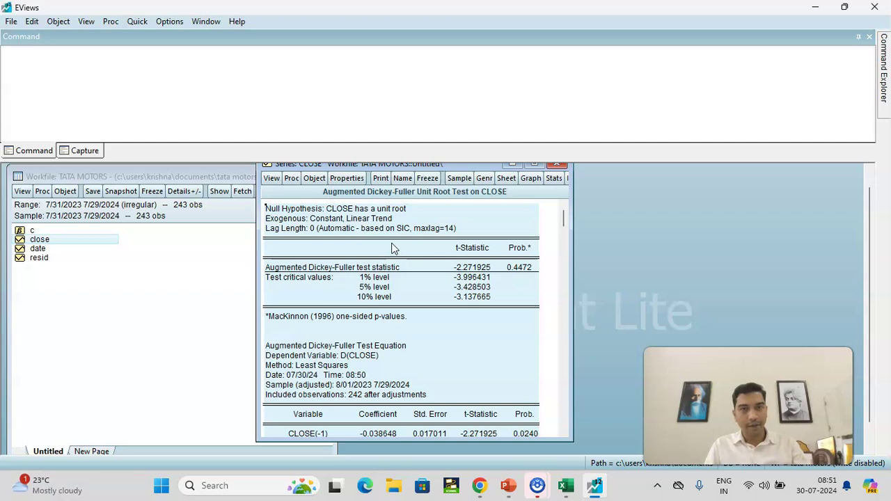
{"action": "key", "text": "ctrl+c"}
{"action": "left_click", "coordinate": [355, 383]}
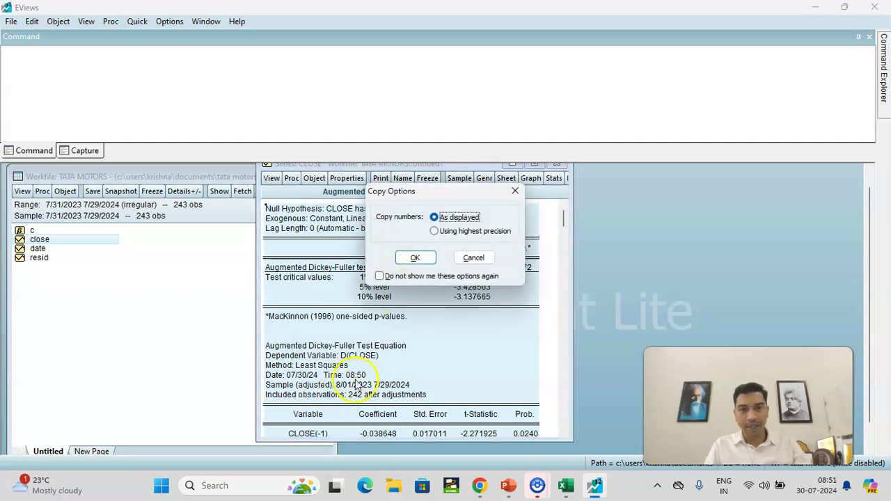
{"action": "left_click", "coordinate": [415, 257]}
- Launch Microsoft Word from the taskbar search and create a blank document
{"action": "left_click", "coordinate": [256, 485]}
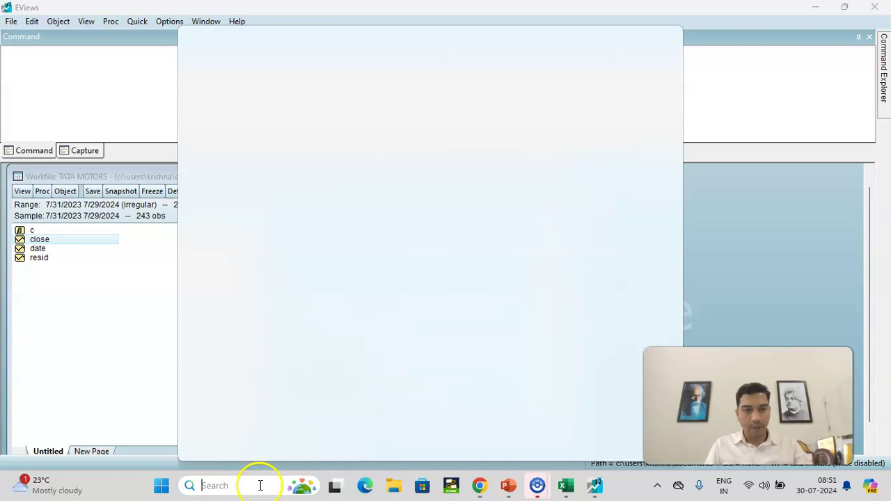
{"action": "type", "text": "word"}
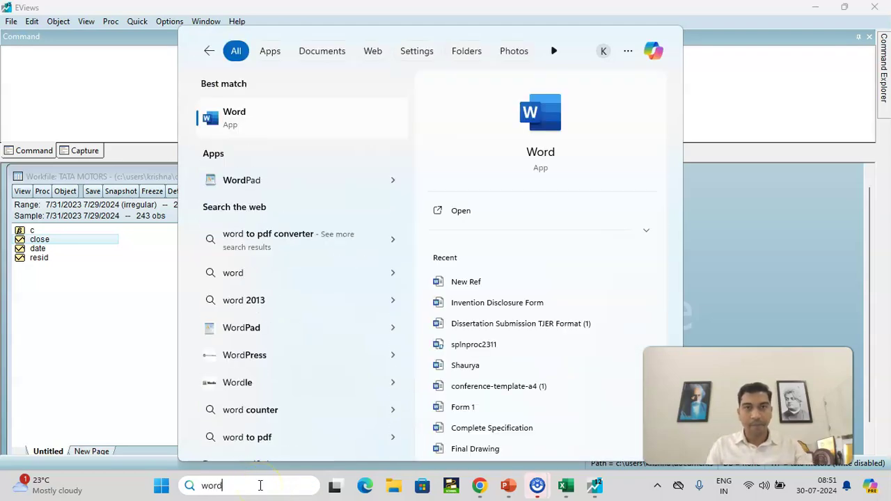
{"action": "left_click", "coordinate": [540, 147]}
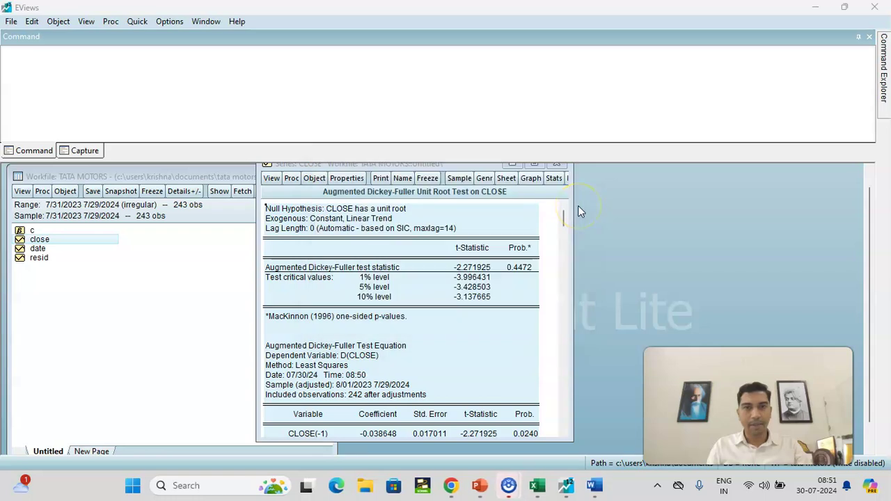
{"action": "left_click", "coordinate": [604, 492]}
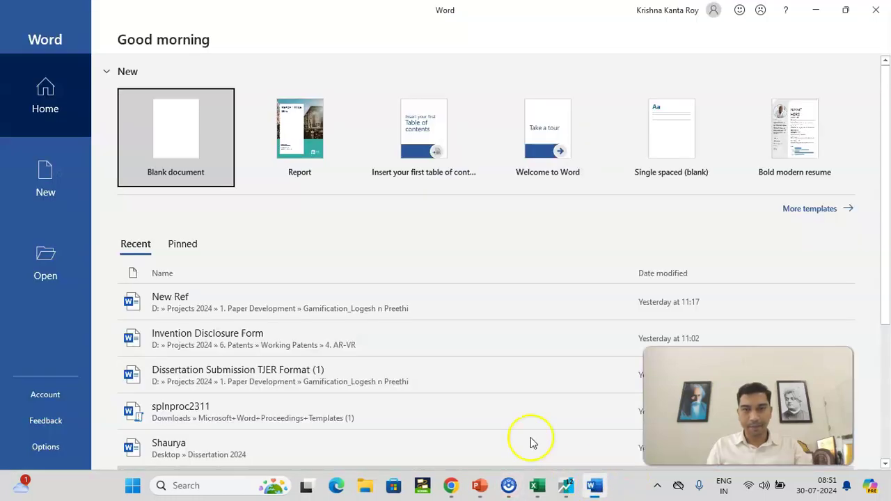
{"action": "left_click", "coordinate": [215, 165]}
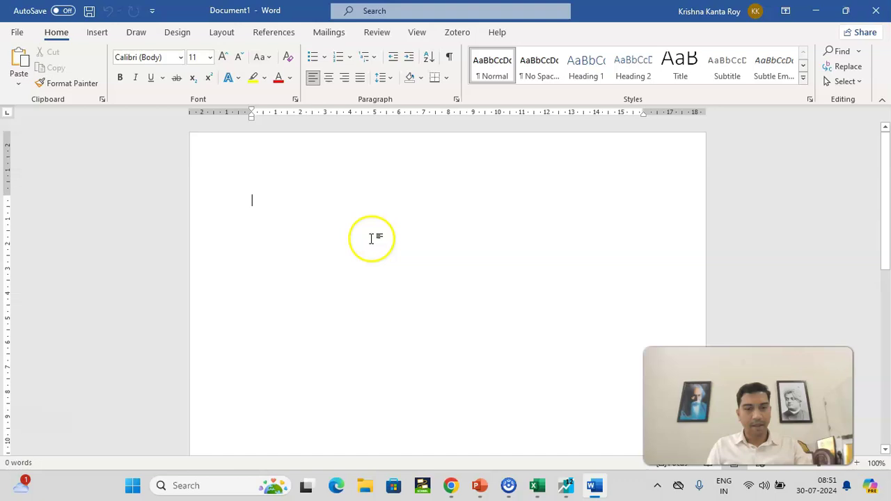
- Paste the copied ADF output into the document and select the pasted picture
{"action": "key", "text": "ctrl+v"}
{"action": "scroll", "coordinate": [387, 287], "scroll_direction": "up", "scroll_amount": 2}
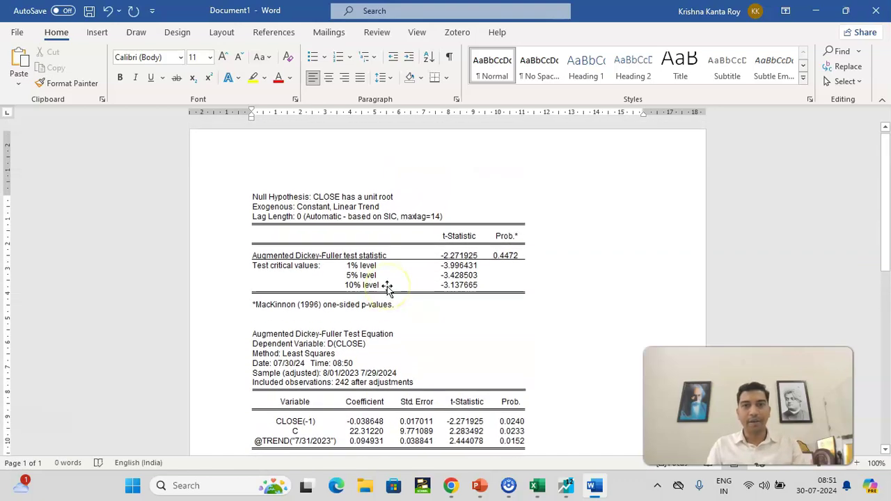
{"action": "left_click", "coordinate": [338, 226]}
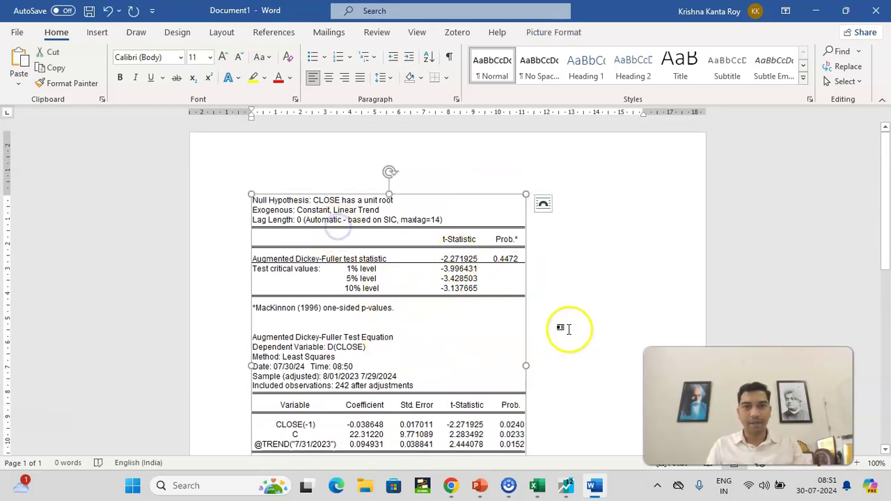
{"action": "scroll", "coordinate": [561, 320], "scroll_direction": "down", "scroll_amount": 2}
{"action": "scroll", "coordinate": [376, 355], "scroll_direction": "down", "scroll_amount": 3}
{"action": "scroll", "coordinate": [385, 346], "scroll_direction": "up", "scroll_amount": 5}
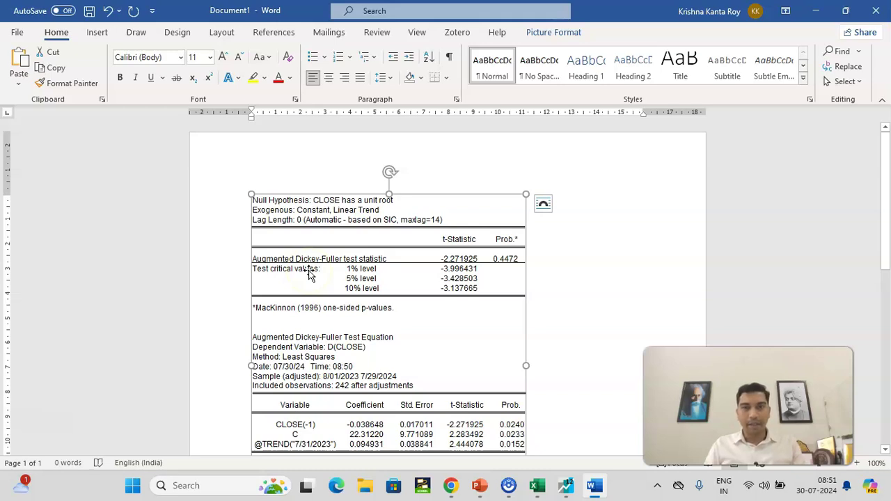
- Return to EViews, clear the output selection, and move the Series CLOSE window slightly right
{"action": "left_click", "coordinate": [565, 486]}
{"action": "left_click", "coordinate": [427, 319]}
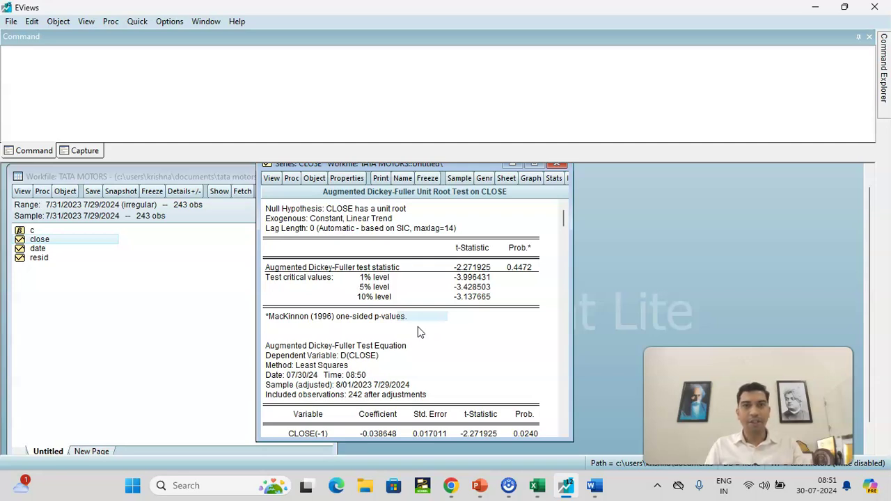
{"action": "left_click_drag", "start_coordinate": [458, 165], "coordinate": [501, 182]}
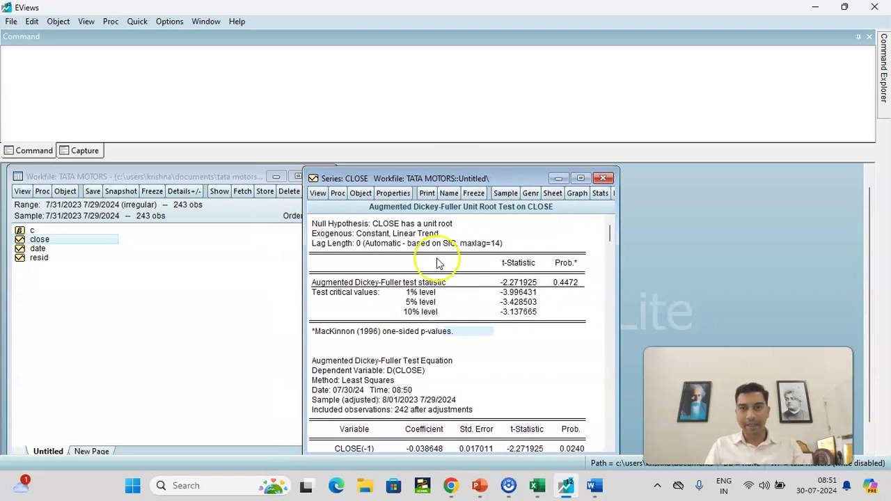